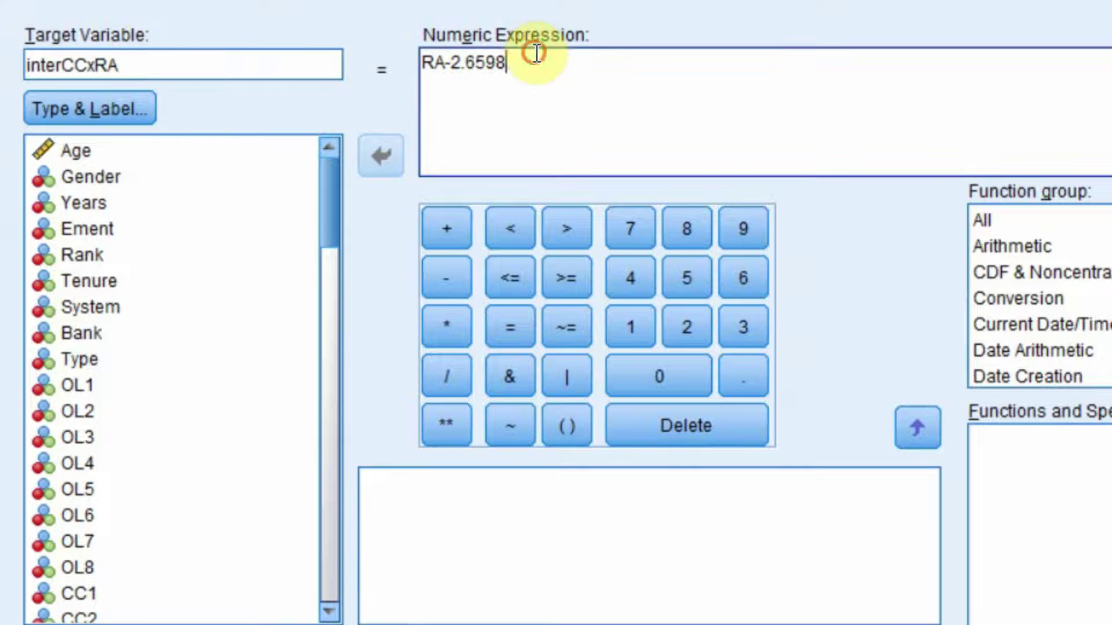
Replace the old RA-2.6598 expression with centerCC*centerRA to compute interCCxRA
{"action": "left_click_drag", "start_coordinate": [507, 63], "coordinate": [351, 71]}
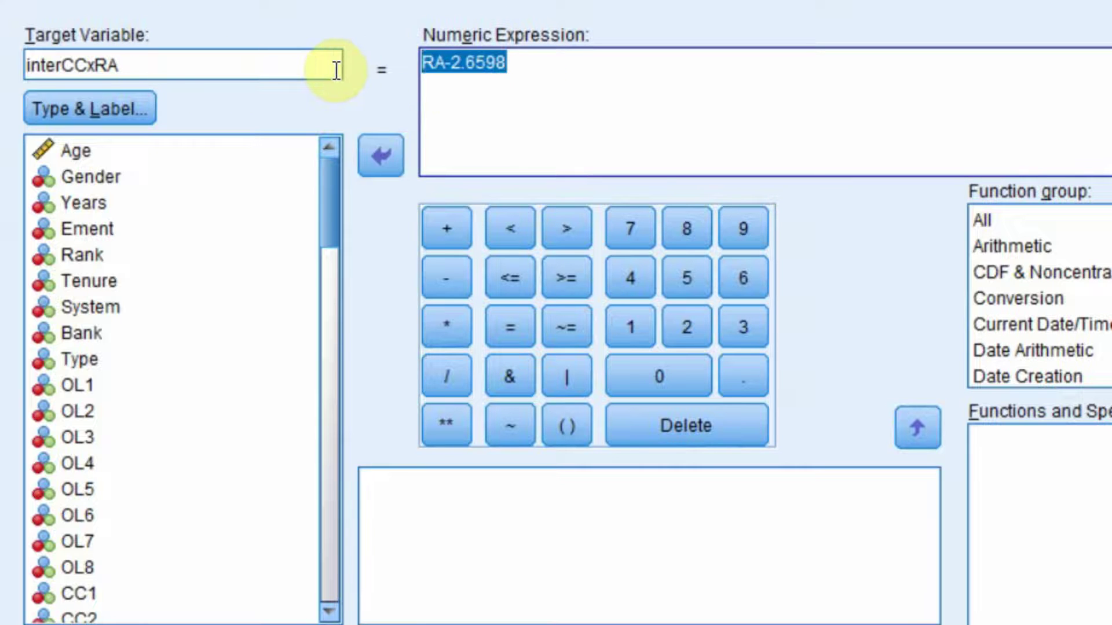
{"action": "key", "text": "Delete"}
{"action": "scroll", "coordinate": [324, 192], "scroll_direction": "down", "scroll_amount": 6}
{"action": "scroll", "coordinate": [324, 193], "scroll_direction": "down", "scroll_amount": 8}
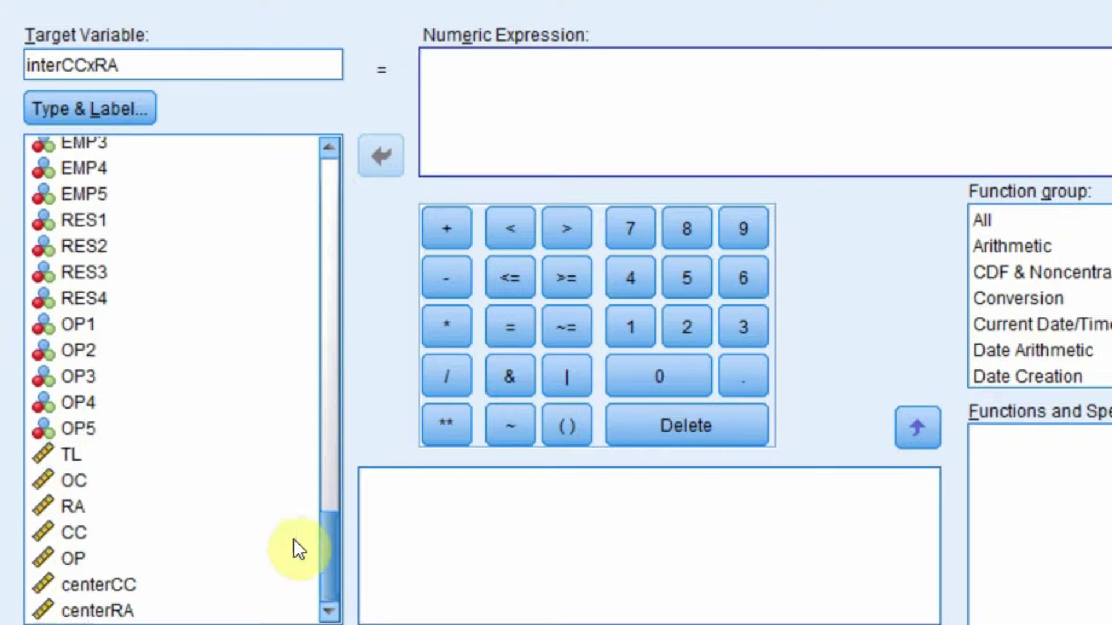
{"action": "double_click", "coordinate": [106, 584]}
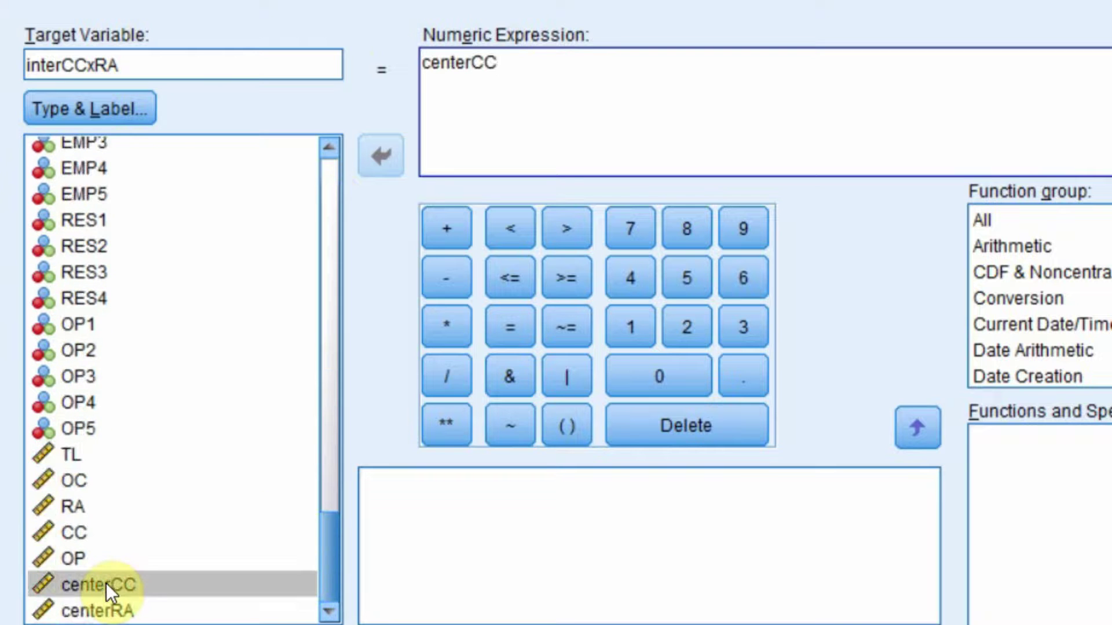
{"action": "type", "text": "*"}
{"action": "double_click", "coordinate": [110, 609]}
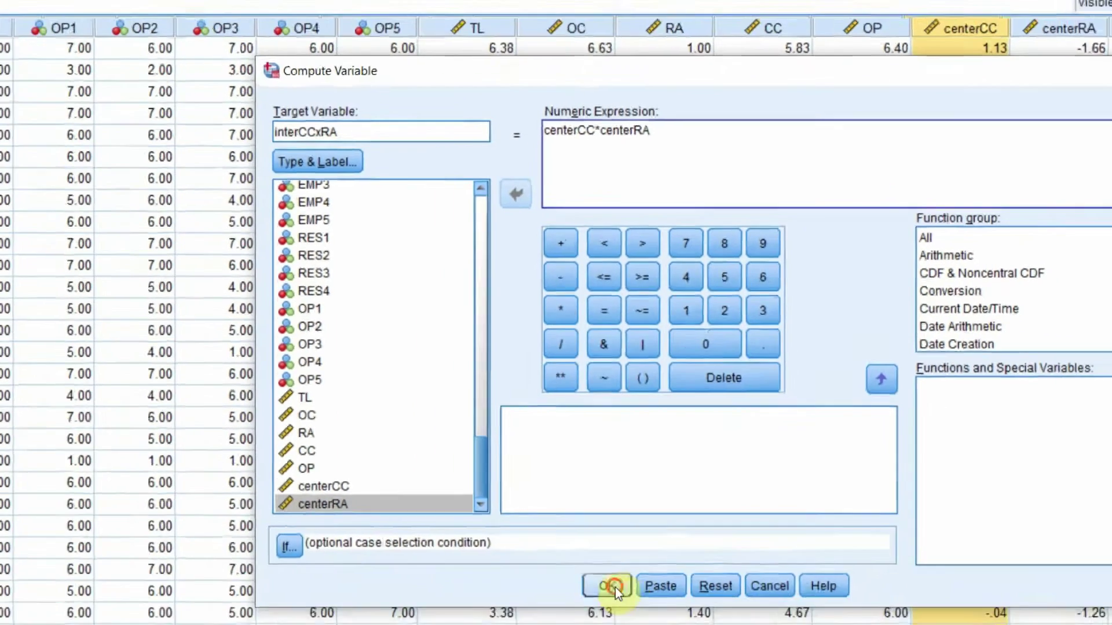
{"action": "left_click", "coordinate": [615, 585]}
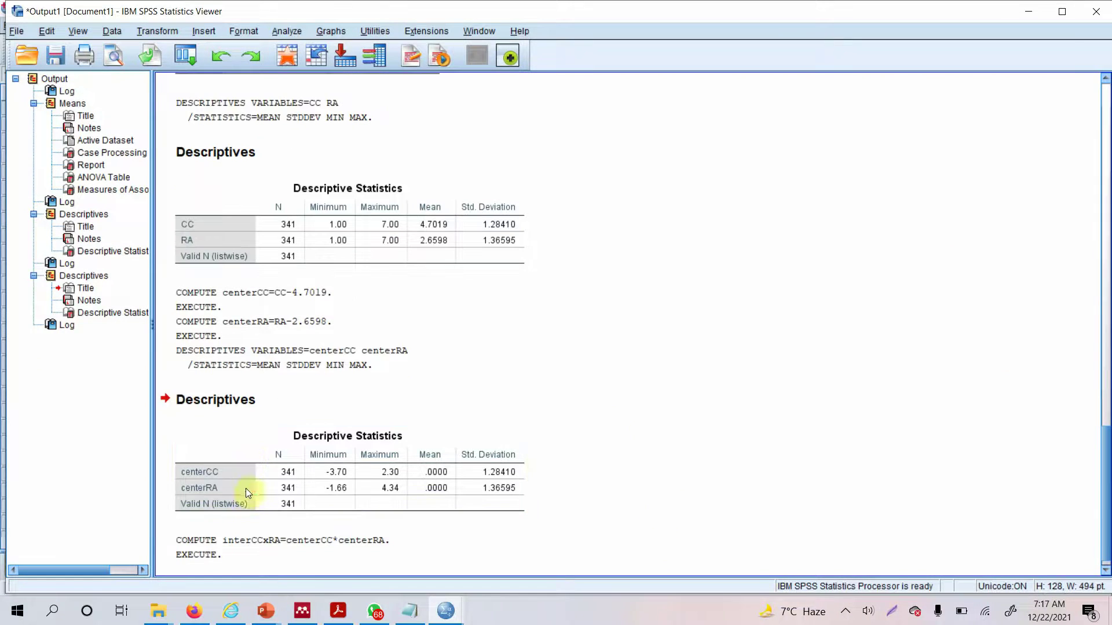
Bring up Data.sav and review the centerCC, centerRA and interCCxRA definitions in Variable View
{"action": "mouse_move", "coordinate": [446, 610]}
{"action": "left_click", "coordinate": [514, 539]}
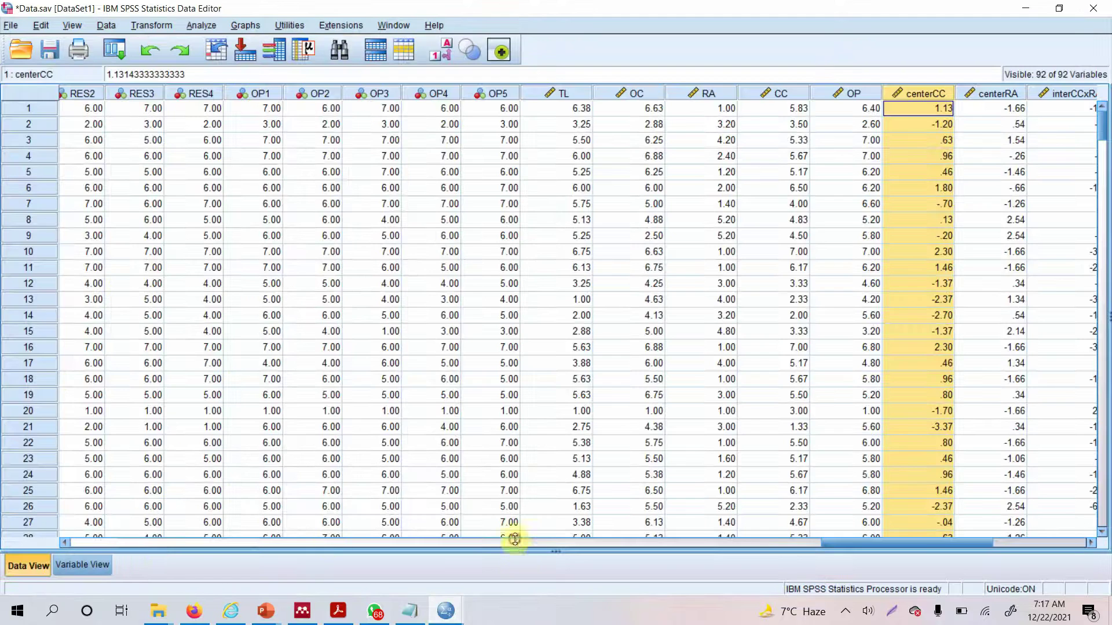
{"action": "left_click", "coordinate": [82, 565]}
{"action": "left_click_drag", "start_coordinate": [53, 452], "coordinate": [40, 480]}
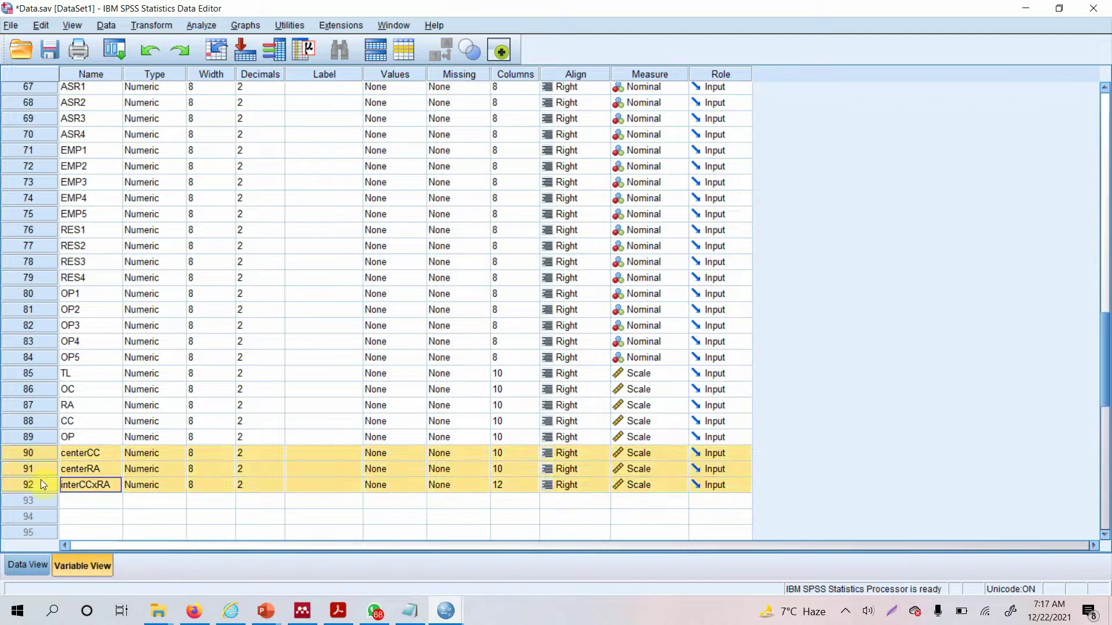
{"action": "left_click", "coordinate": [34, 564]}
Check row 1's interCCxRA, centerCC and centerRA values, then return to the Basic Moderation Analysis presentation
{"action": "left_click_drag", "start_coordinate": [907, 545], "coordinate": [990, 539]}
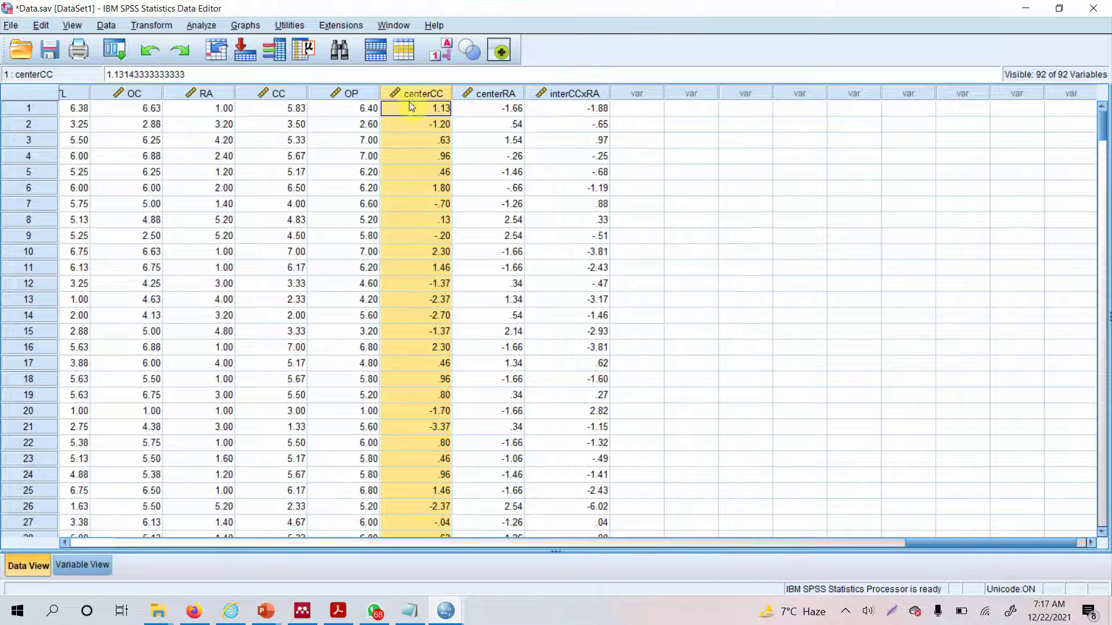
{"action": "left_click", "coordinate": [570, 108]}
{"action": "left_click", "coordinate": [440, 110]}
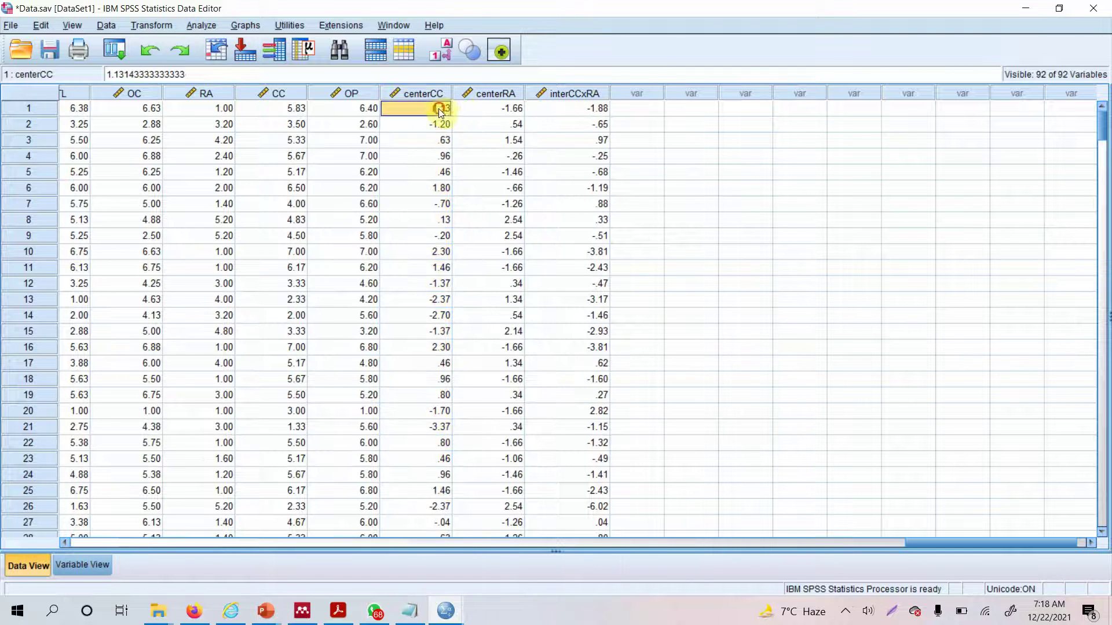
{"action": "left_click", "coordinate": [492, 110]}
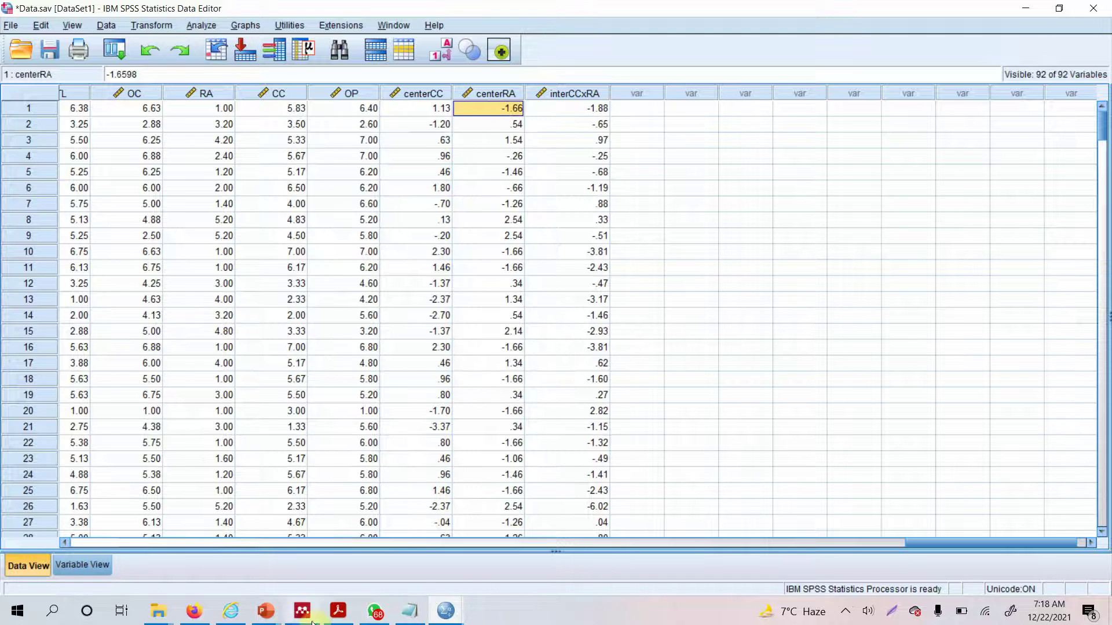
{"action": "left_click", "coordinate": [266, 611]}
{"action": "left_click", "coordinate": [344, 568]}
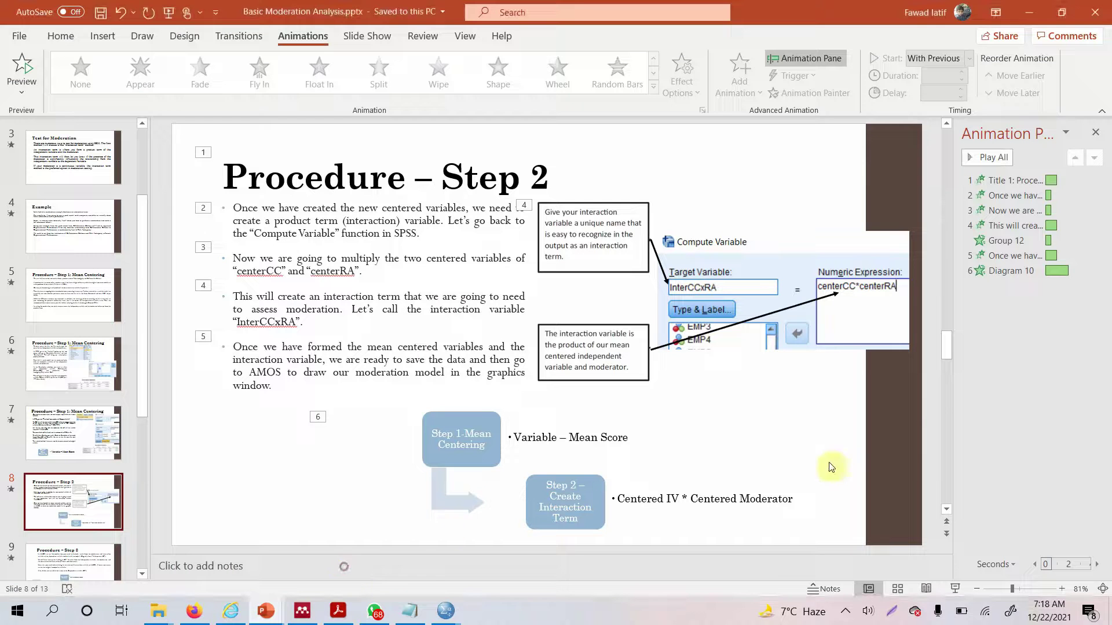
Present the Procedure – Step 2 slide, reveal its mean-centering diagram, and advance to Step 3
{"action": "left_click", "coordinate": [950, 588]}
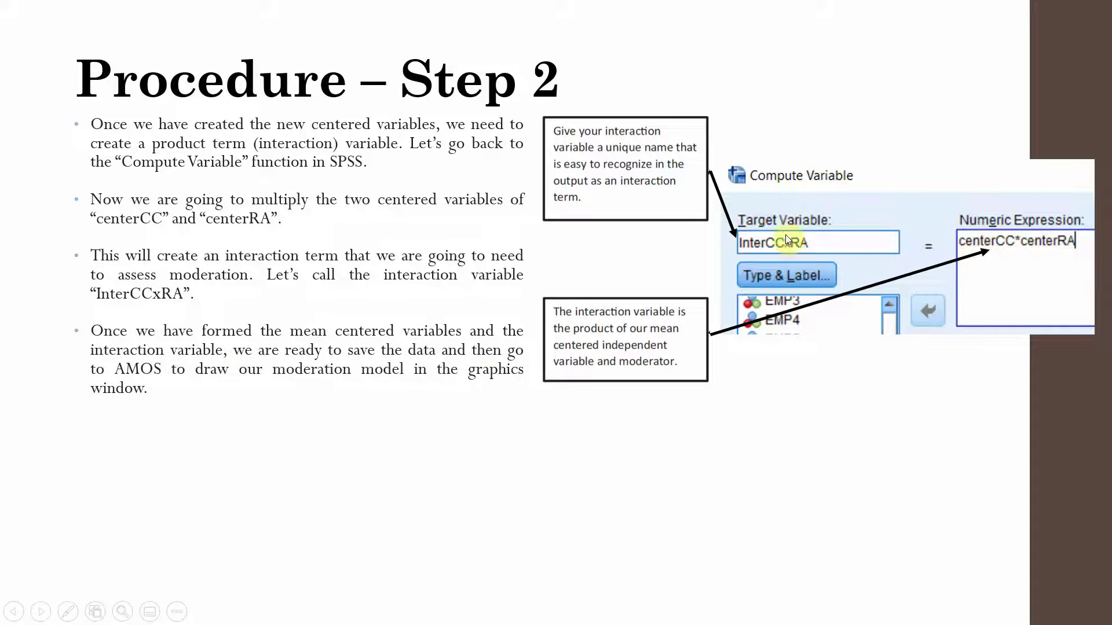
{"action": "left_click", "coordinate": [579, 462]}
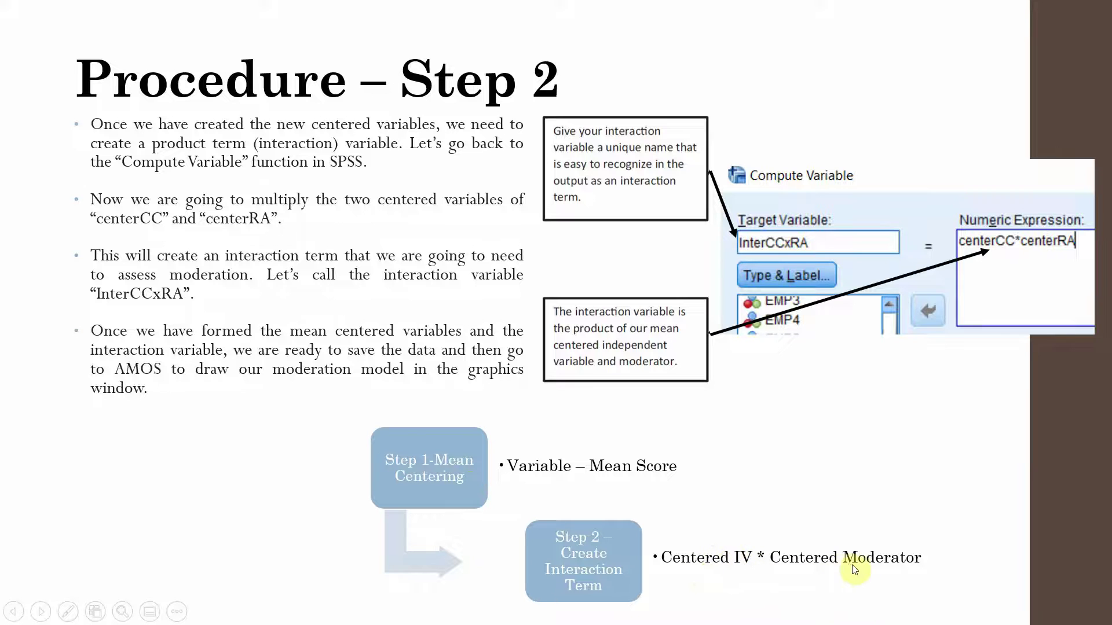
{"action": "left_click", "coordinate": [874, 567]}
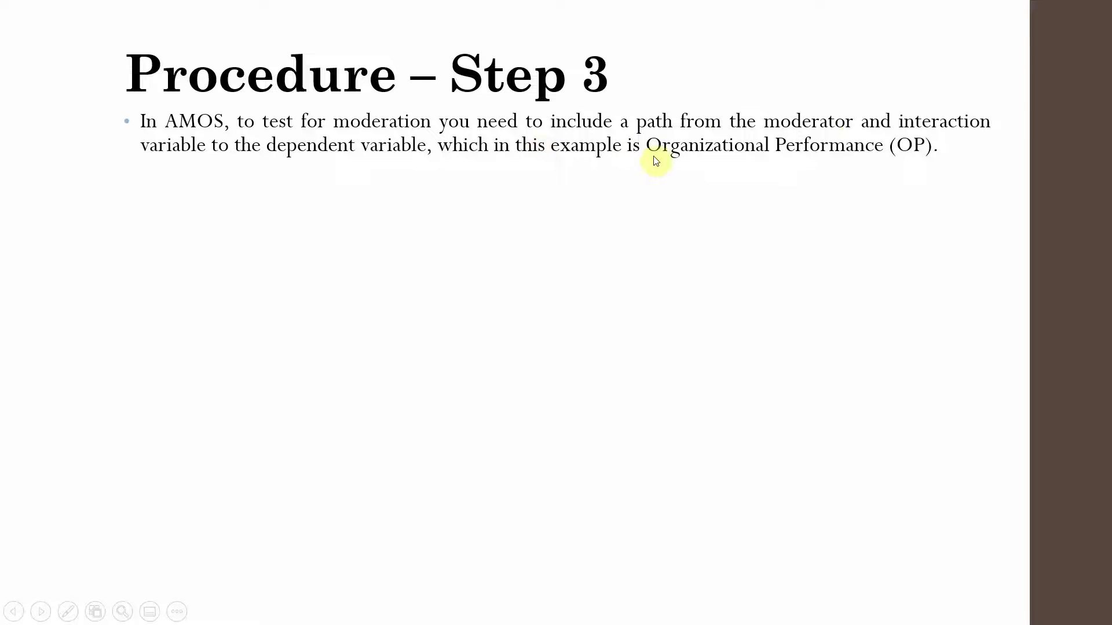
Reveal the paths-to-OP, centered-interaction and error-term bullets plus the AMOS diagram, then exit the show
{"action": "left_click", "coordinate": [762, 159]}
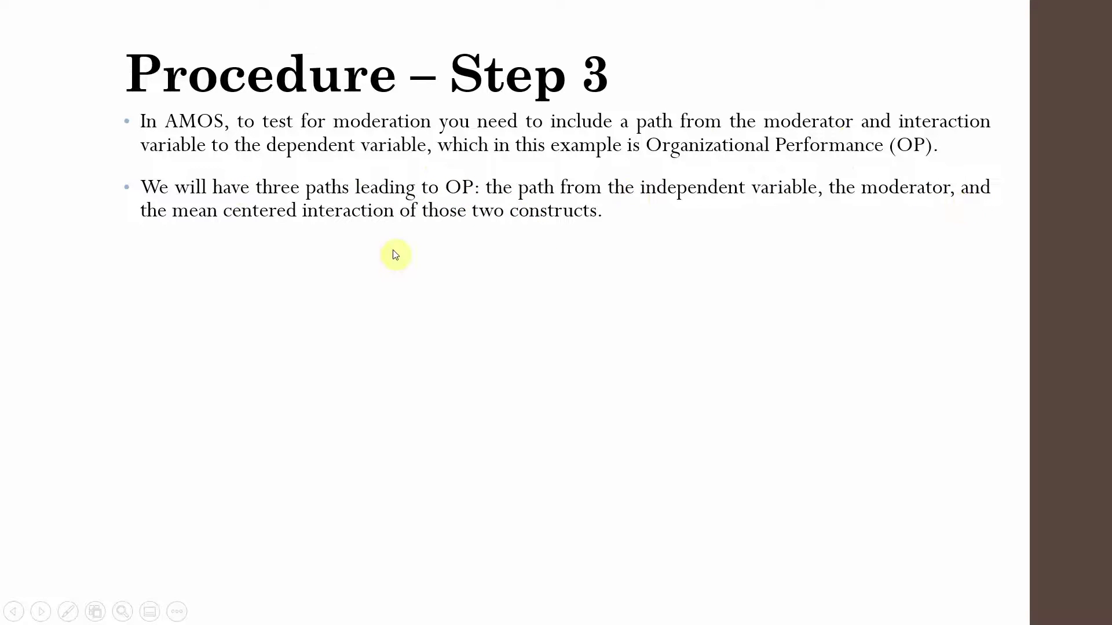
{"action": "left_click", "coordinate": [560, 236]}
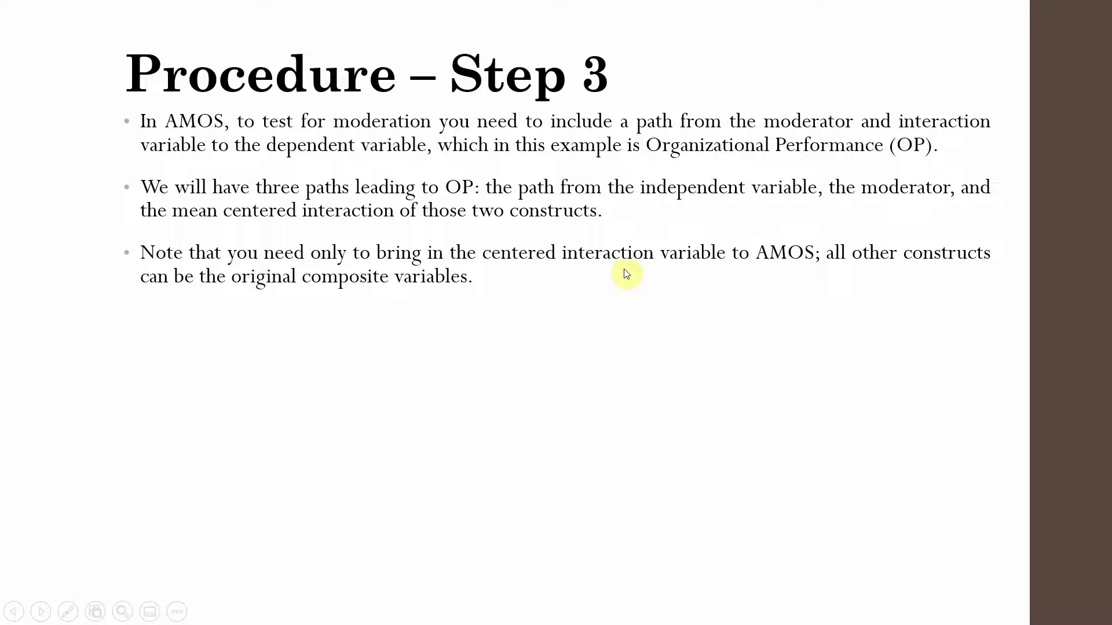
{"action": "left_click", "coordinate": [404, 307]}
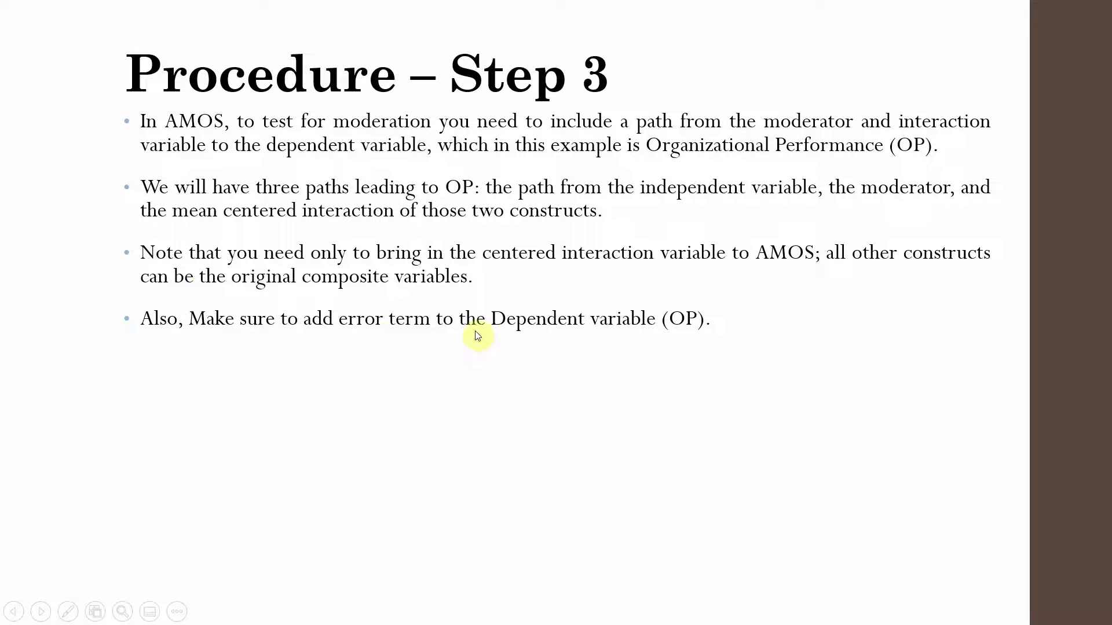
{"action": "left_click", "coordinate": [675, 338]}
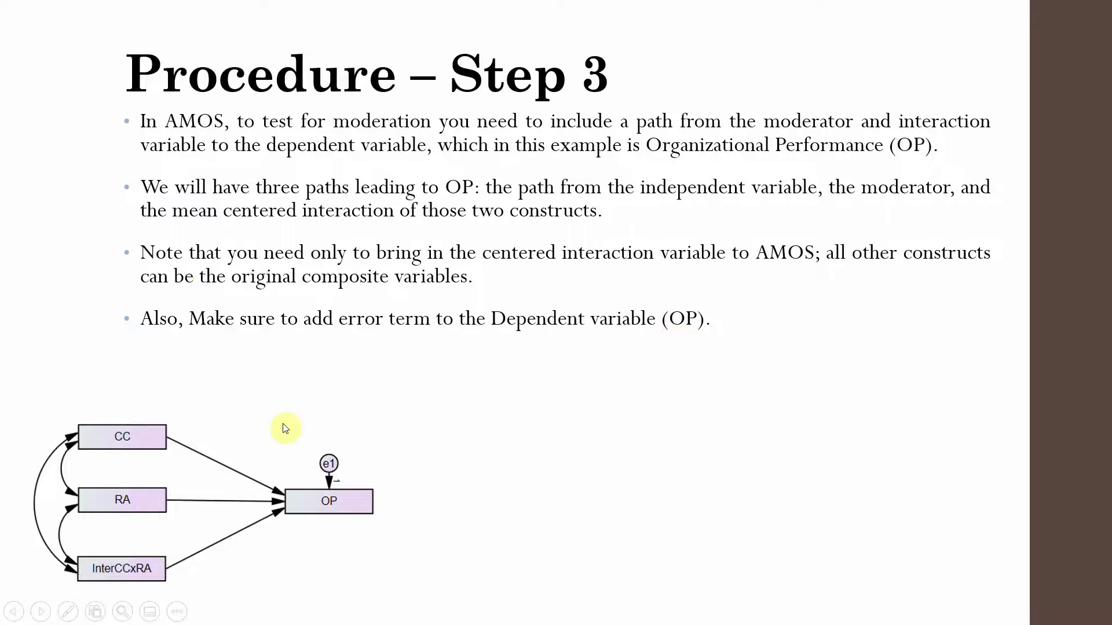
{"action": "key", "text": "Escape"}
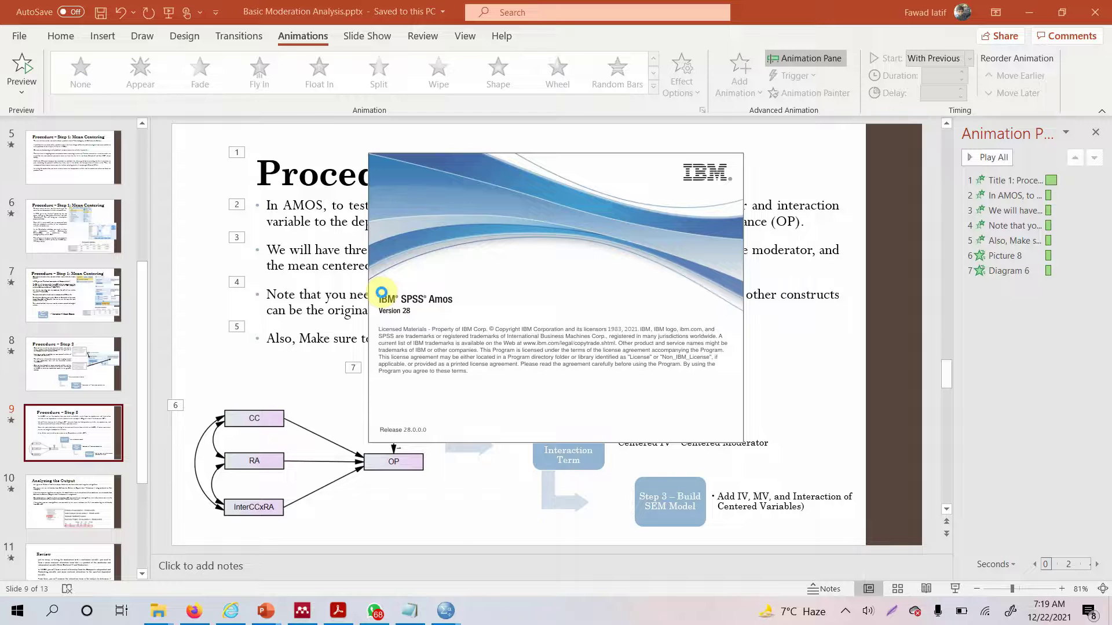
Maximize Amos and load Data.sav from the 17. Moderation Analysis folder as the model's data file
{"action": "left_click", "coordinate": [805, 70]}
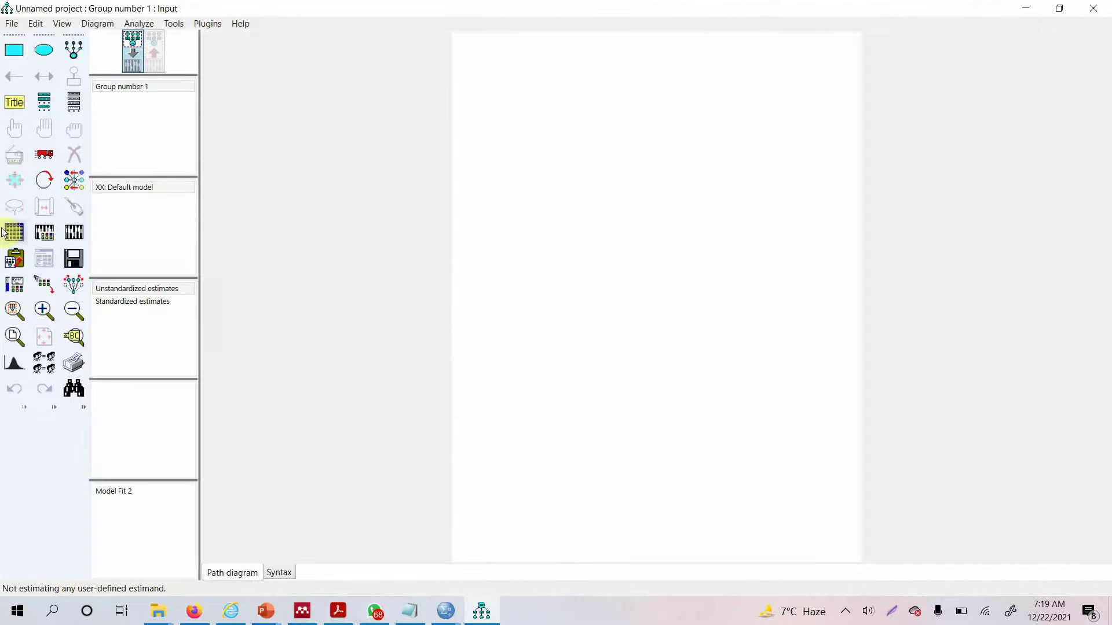
{"action": "left_click", "coordinate": [14, 232]}
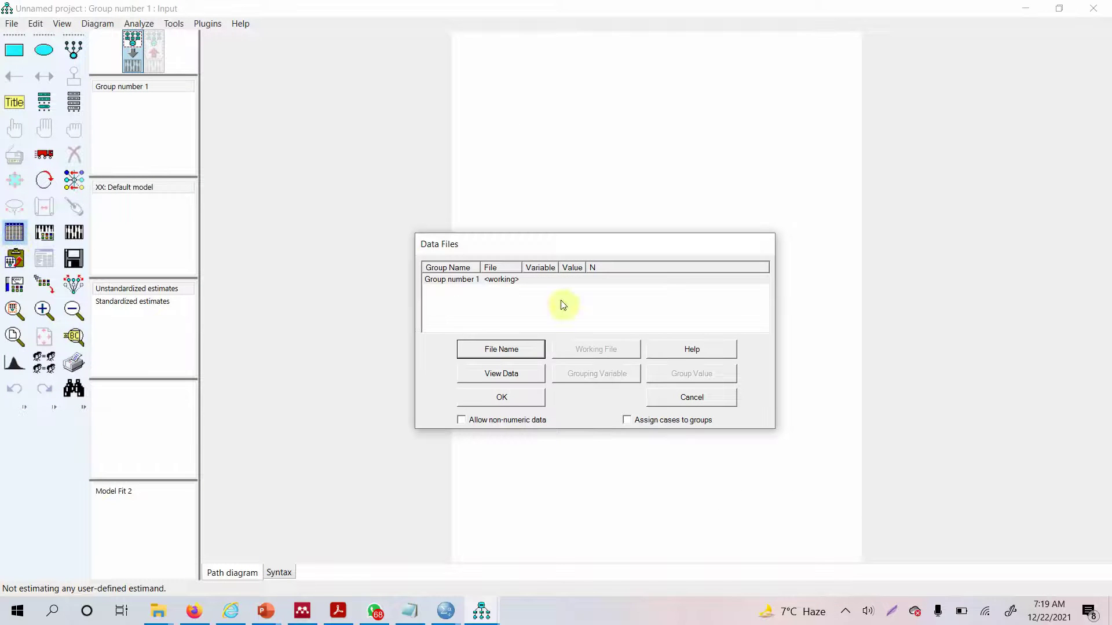
{"action": "left_click", "coordinate": [467, 349]}
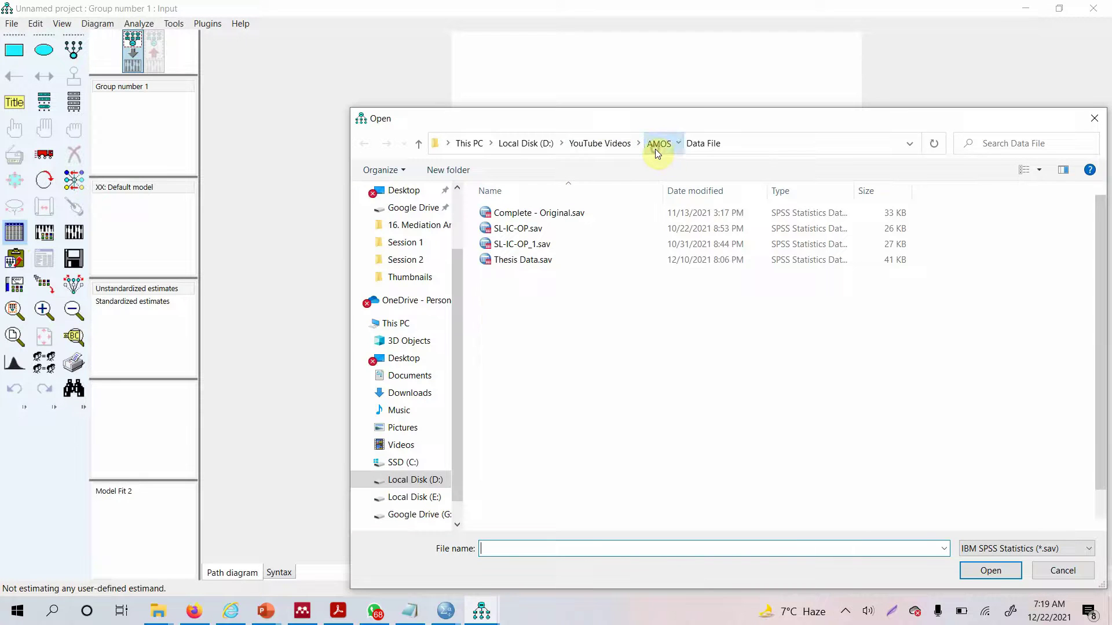
{"action": "left_click", "coordinate": [654, 148]}
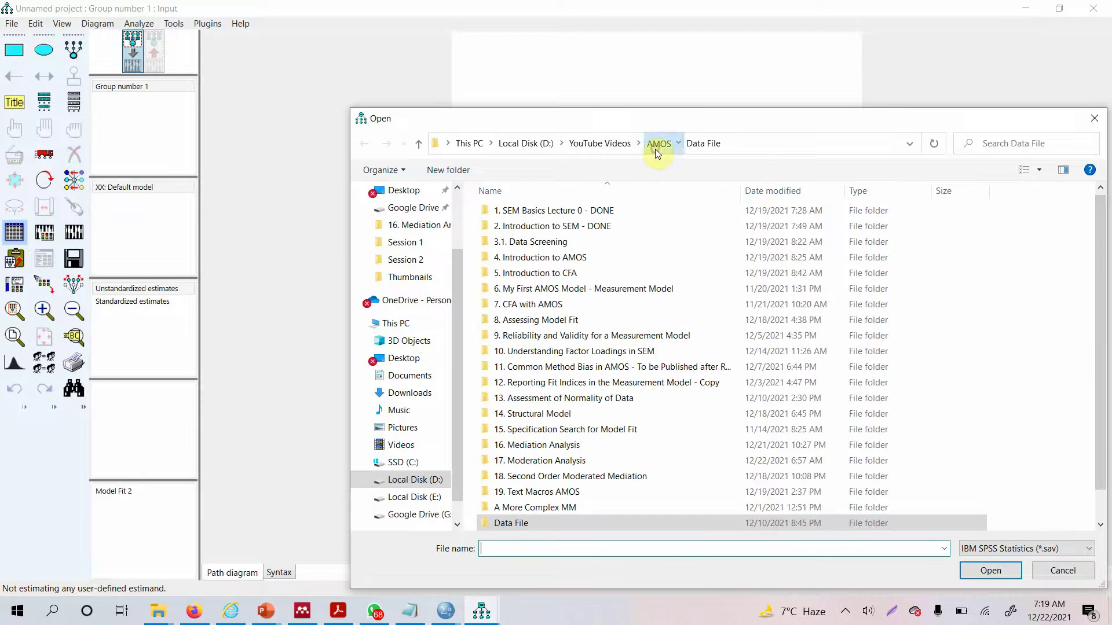
{"action": "double_click", "coordinate": [556, 417]}
{"action": "double_click", "coordinate": [513, 231]}
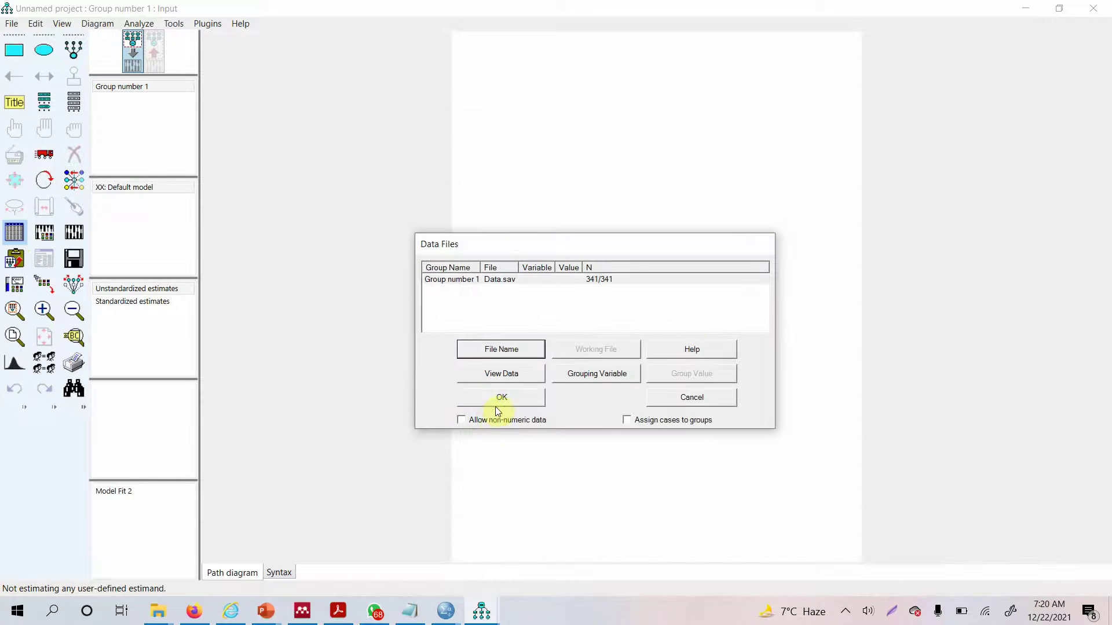
{"action": "left_click", "coordinate": [500, 399]}
Confirm the Amos variable list ends at OP, then save Data.sav in SPSS Statistics
{"action": "left_click", "coordinate": [67, 101]}
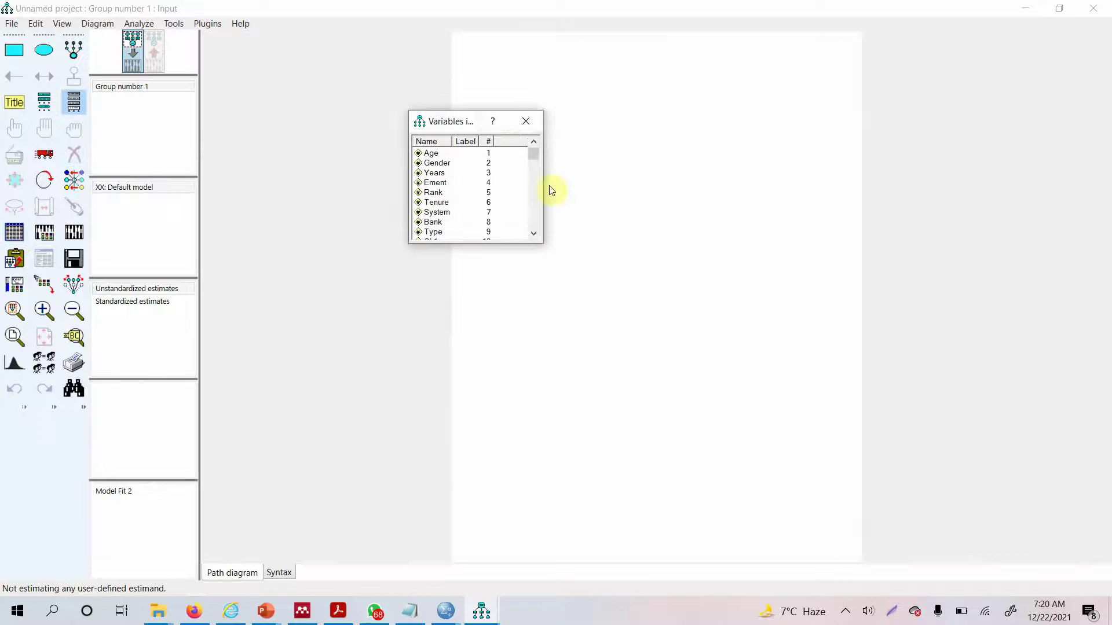
{"action": "scroll", "coordinate": [898, 446], "scroll_direction": "down", "scroll_amount": 10}
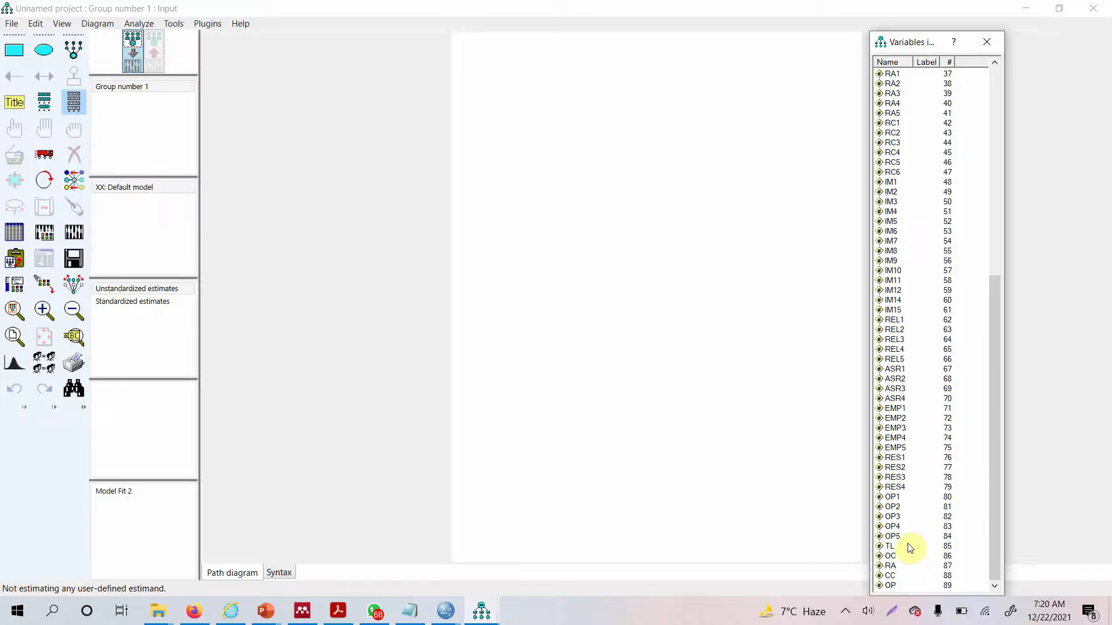
{"action": "mouse_move", "coordinate": [446, 611]}
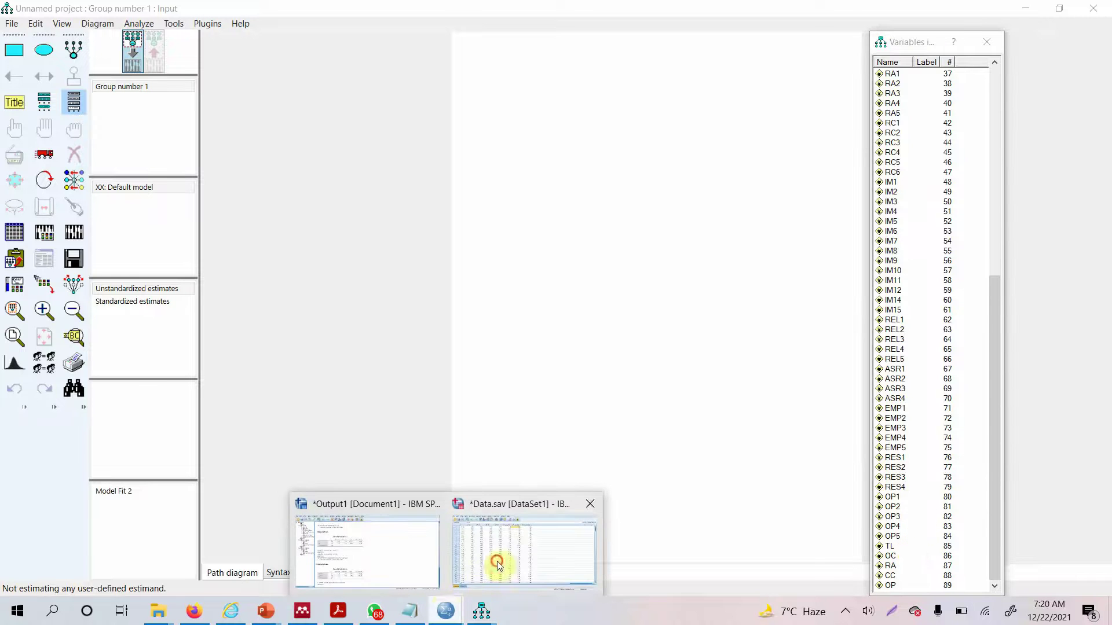
{"action": "left_click", "coordinate": [496, 559]}
{"action": "left_click", "coordinate": [48, 53]}
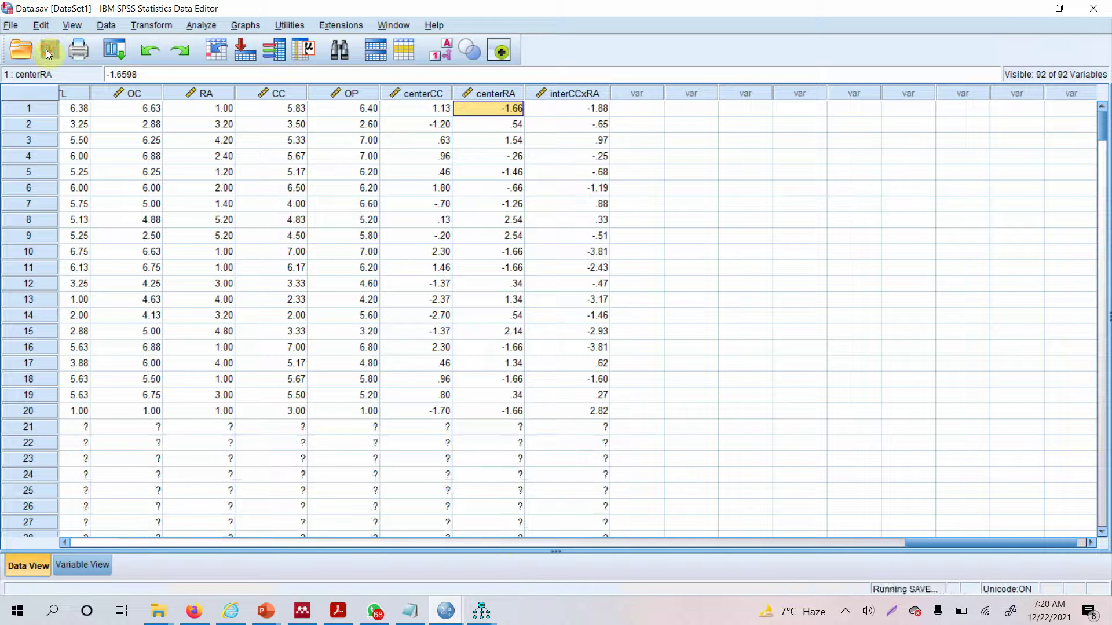
Reload the saved Data.sav in Amos and confirm centerCC, centerRA and interCCxRA appear as variables 90–92
{"action": "mouse_move", "coordinate": [481, 610]}
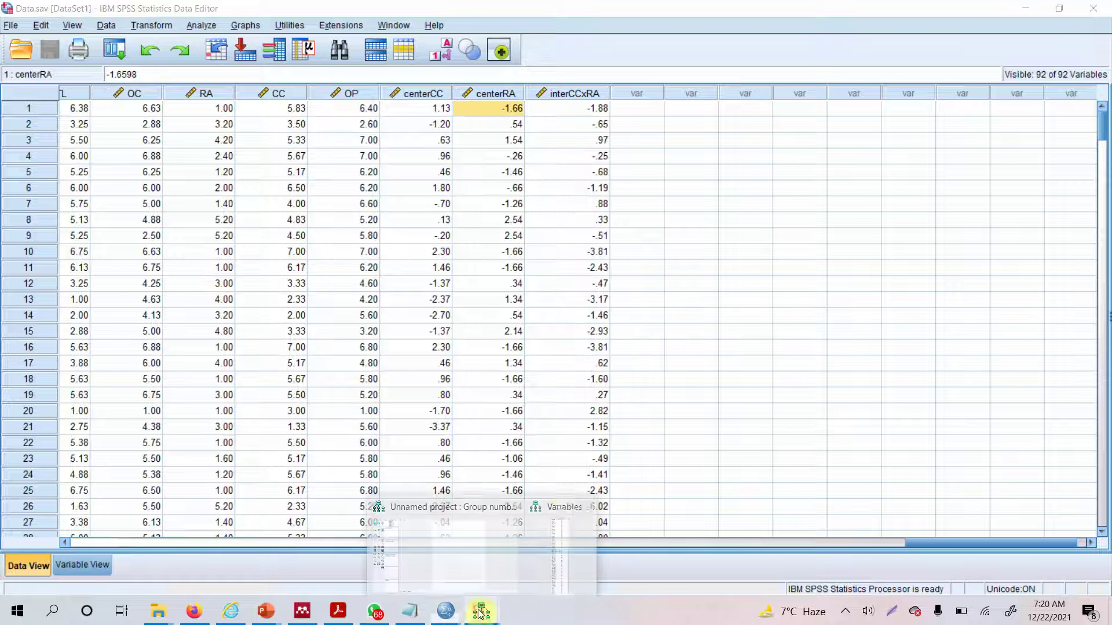
{"action": "left_click", "coordinate": [571, 505]}
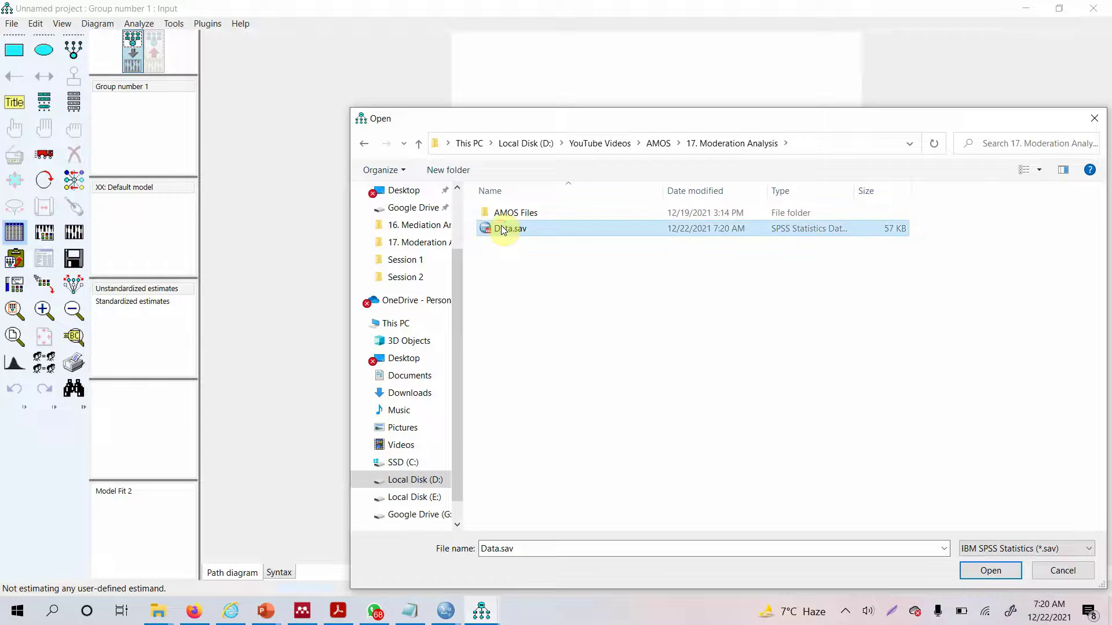
{"action": "double_click", "coordinate": [502, 229]}
{"action": "left_click", "coordinate": [481, 398]}
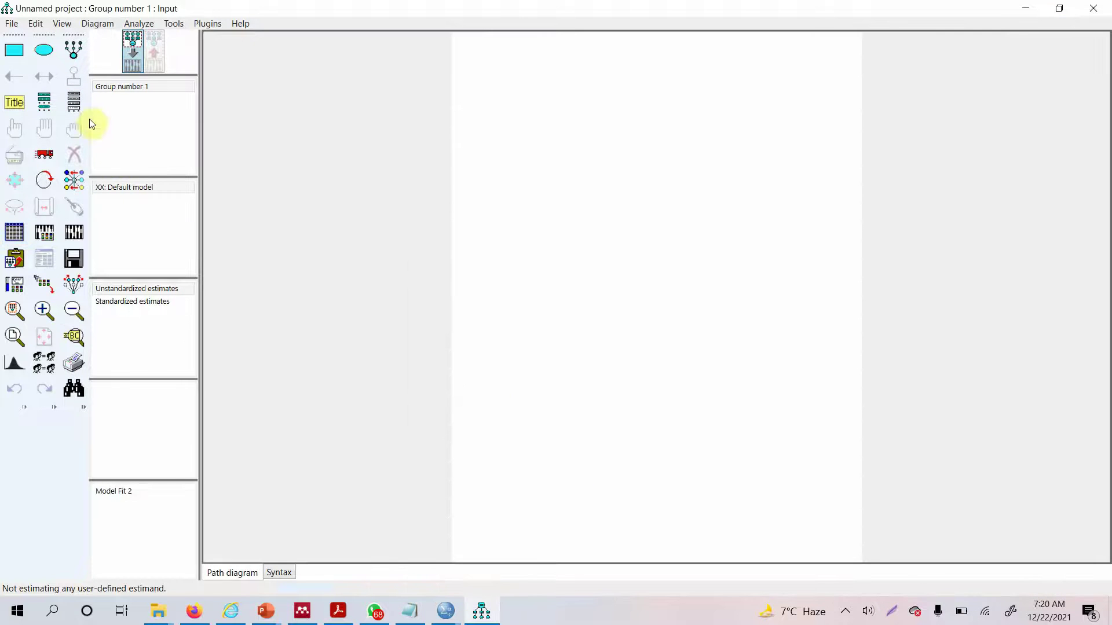
{"action": "left_click", "coordinate": [75, 104]}
{"action": "scroll", "coordinate": [939, 537], "scroll_direction": "down", "scroll_amount": 13}
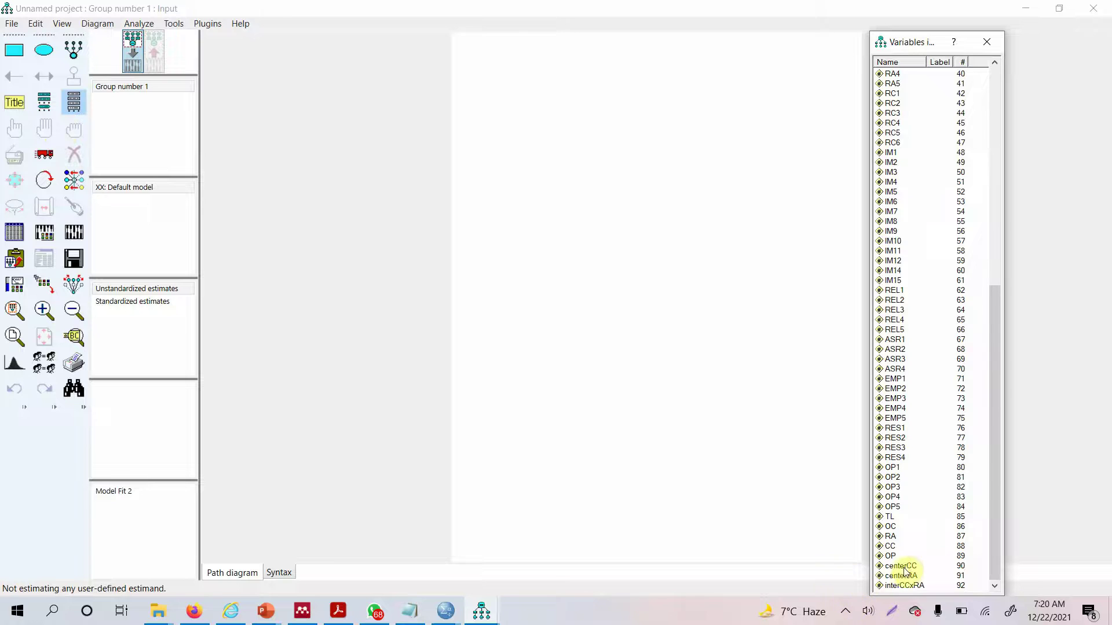
Place the CC observed-variable box on the diagram with RA below it
{"action": "left_click", "coordinate": [904, 585]}
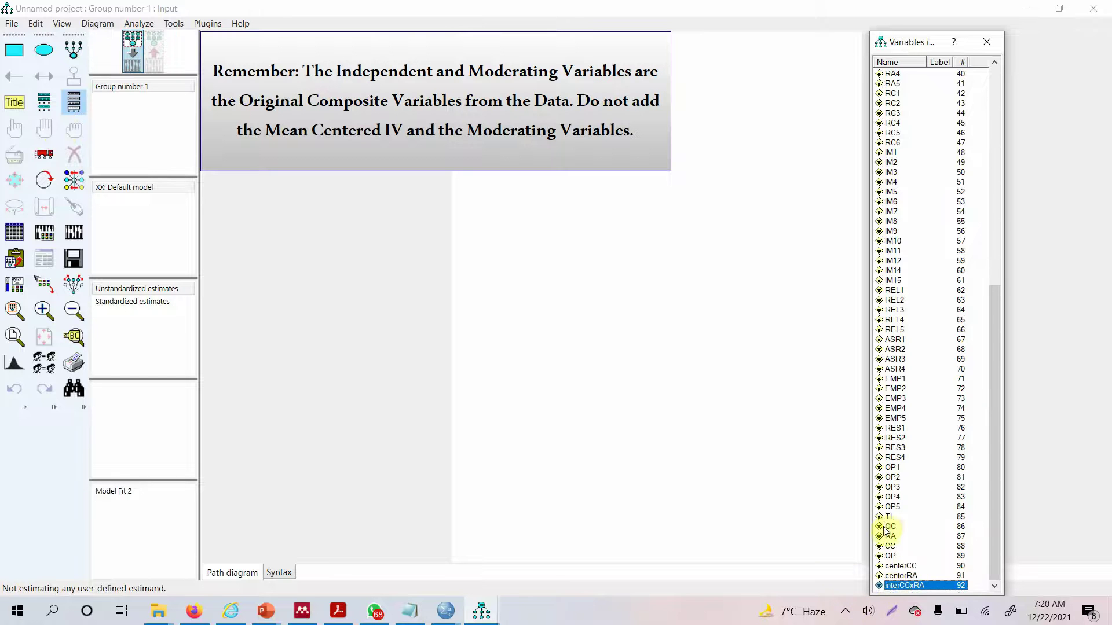
{"action": "left_click", "coordinate": [895, 547]}
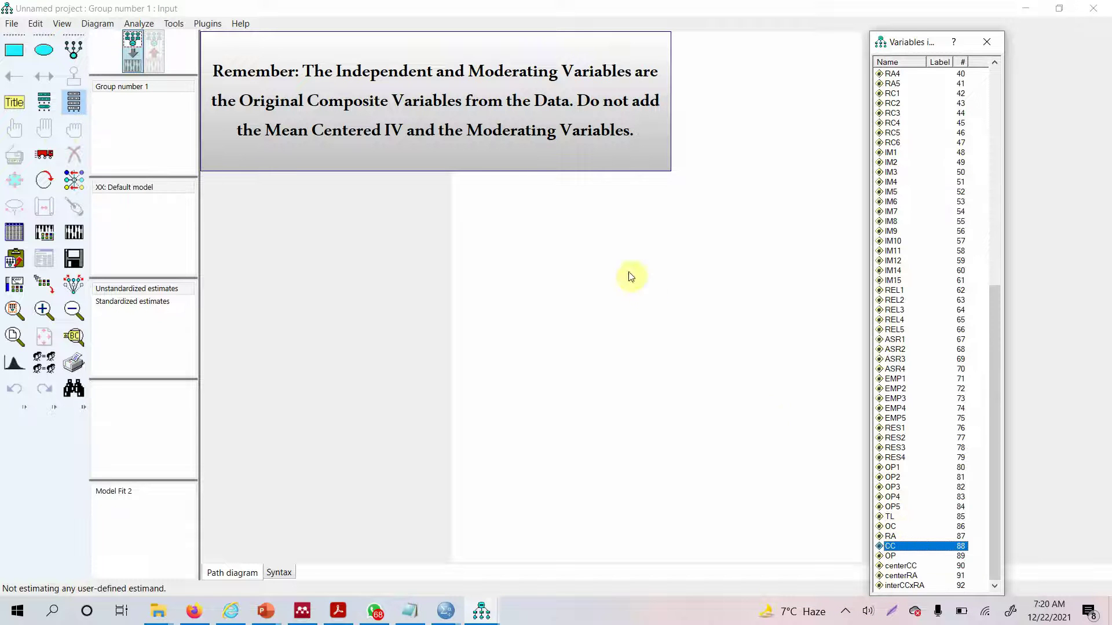
{"action": "left_click_drag", "start_coordinate": [592, 257], "coordinate": [591, 256]}
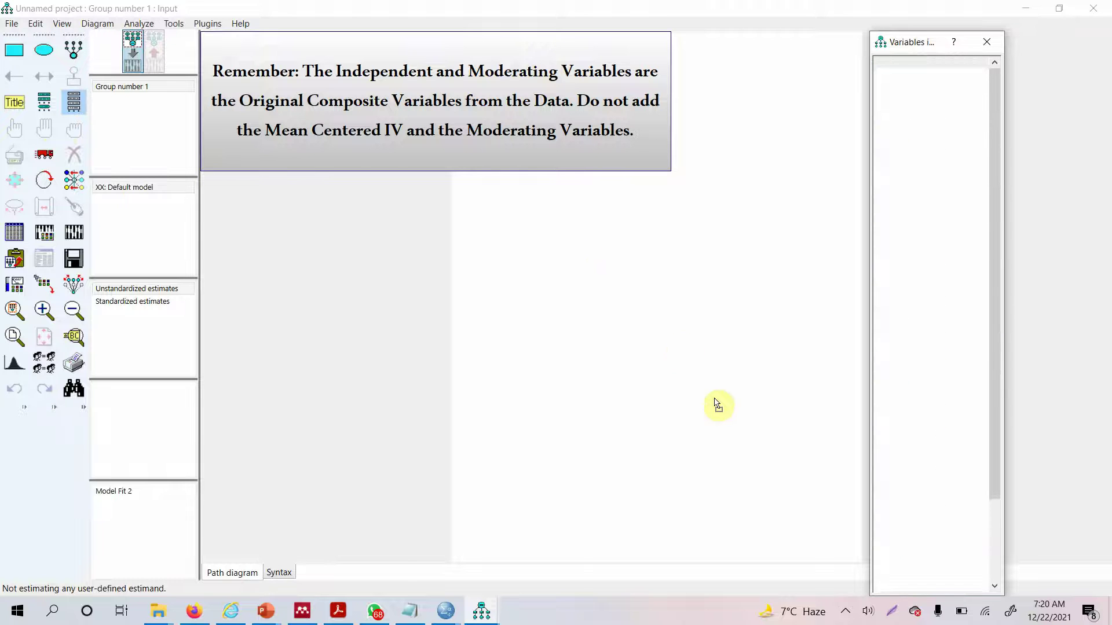
{"action": "scroll", "coordinate": [893, 528], "scroll_direction": "down", "scroll_amount": 13}
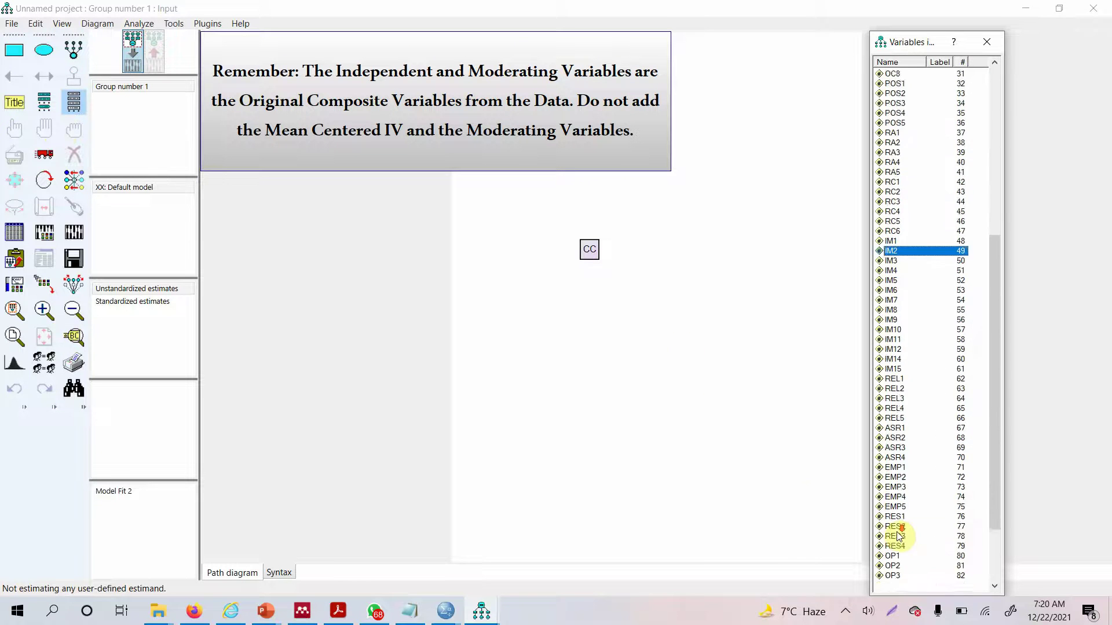
{"action": "left_click", "coordinate": [889, 536]}
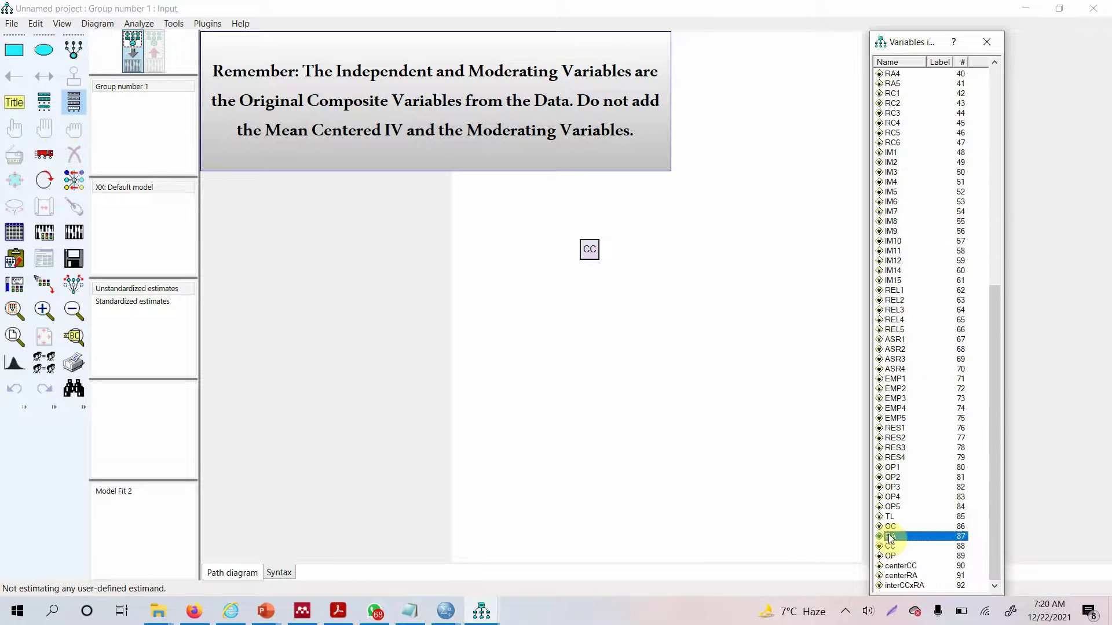
{"action": "left_click_drag", "start_coordinate": [890, 536], "coordinate": [588, 293]}
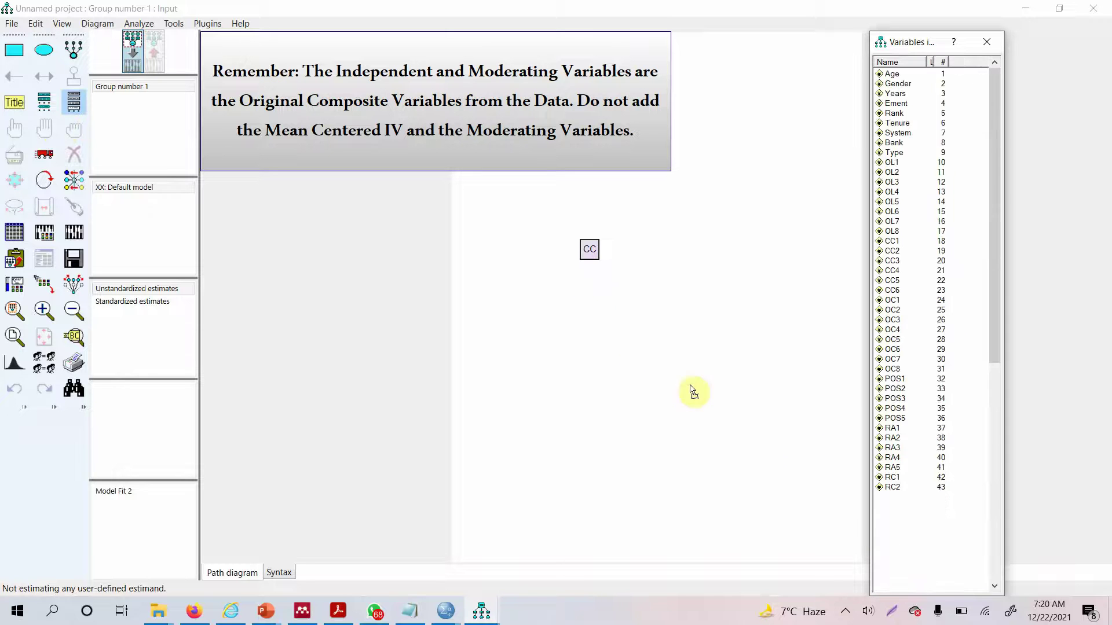
Place the OP box to the right and the interCCxRA box below RA
{"action": "scroll", "coordinate": [890, 542], "scroll_direction": "down", "scroll_amount": 13}
{"action": "left_click_drag", "start_coordinate": [890, 556], "coordinate": [742, 265]}
{"action": "scroll", "coordinate": [926, 467], "scroll_direction": "down", "scroll_amount": 10}
{"action": "scroll", "coordinate": [928, 489], "scroll_direction": "down", "scroll_amount": 3}
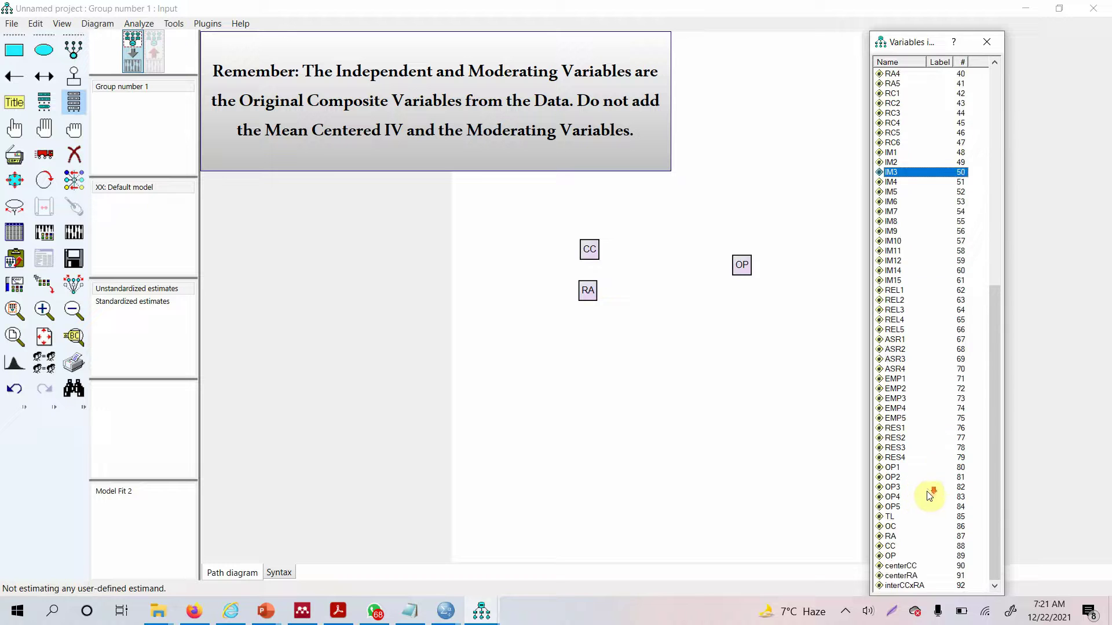
{"action": "left_click", "coordinate": [917, 586]}
{"action": "left_click_drag", "start_coordinate": [917, 588], "coordinate": [590, 342]}
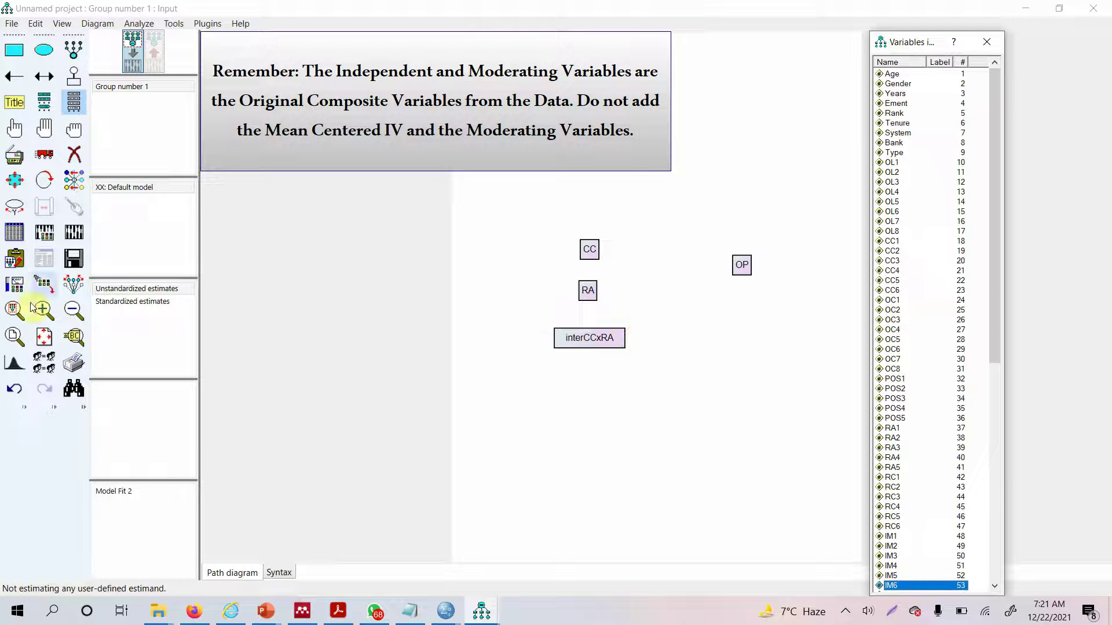
{"action": "left_click", "coordinate": [44, 288]}
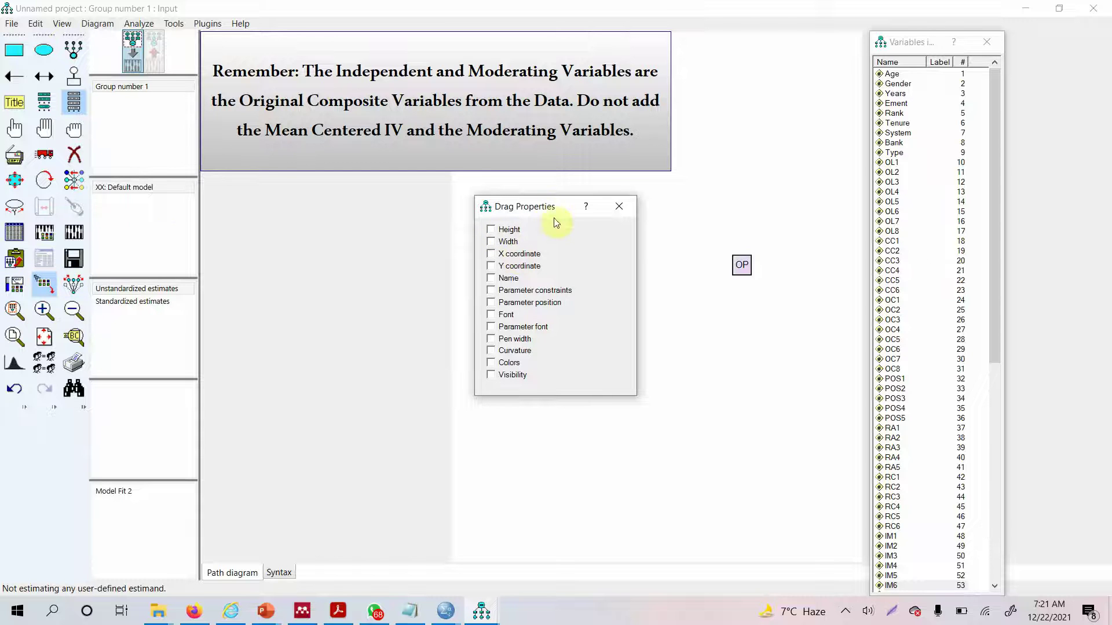
Copy interCCxRA's height and width onto the RA, CC and OP boxes
{"action": "left_click_drag", "start_coordinate": [504, 220], "coordinate": [386, 169]}
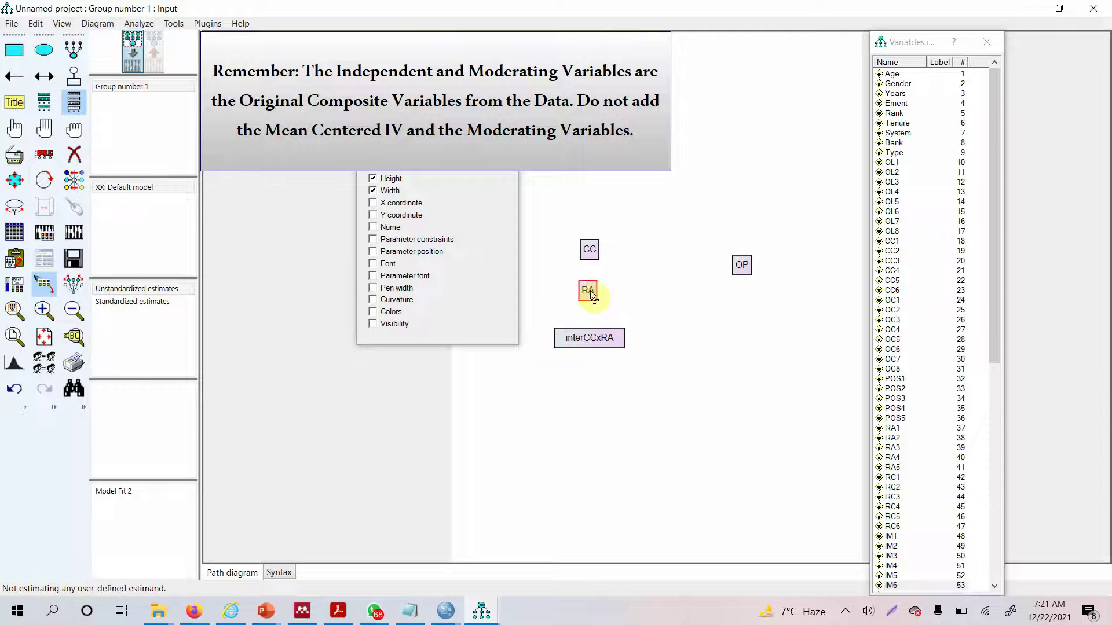
{"action": "left_click_drag", "start_coordinate": [590, 291], "coordinate": [588, 290]}
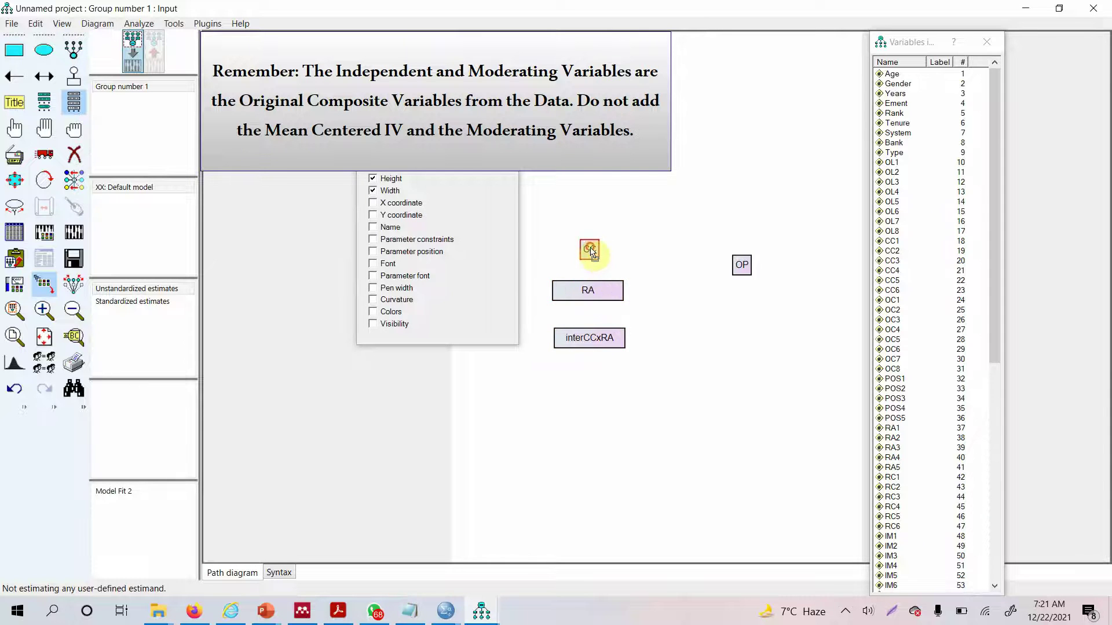
{"action": "left_click_drag", "start_coordinate": [591, 252], "coordinate": [590, 250]}
{"action": "left_click_drag", "start_coordinate": [612, 342], "coordinate": [742, 265]}
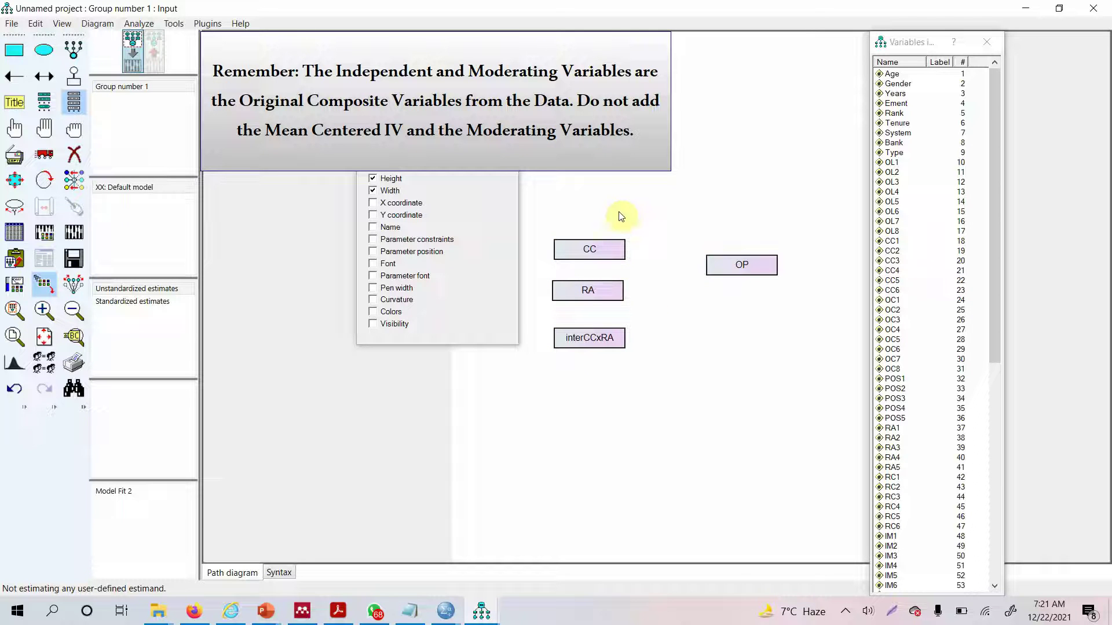
{"action": "left_click", "coordinate": [496, 170]}
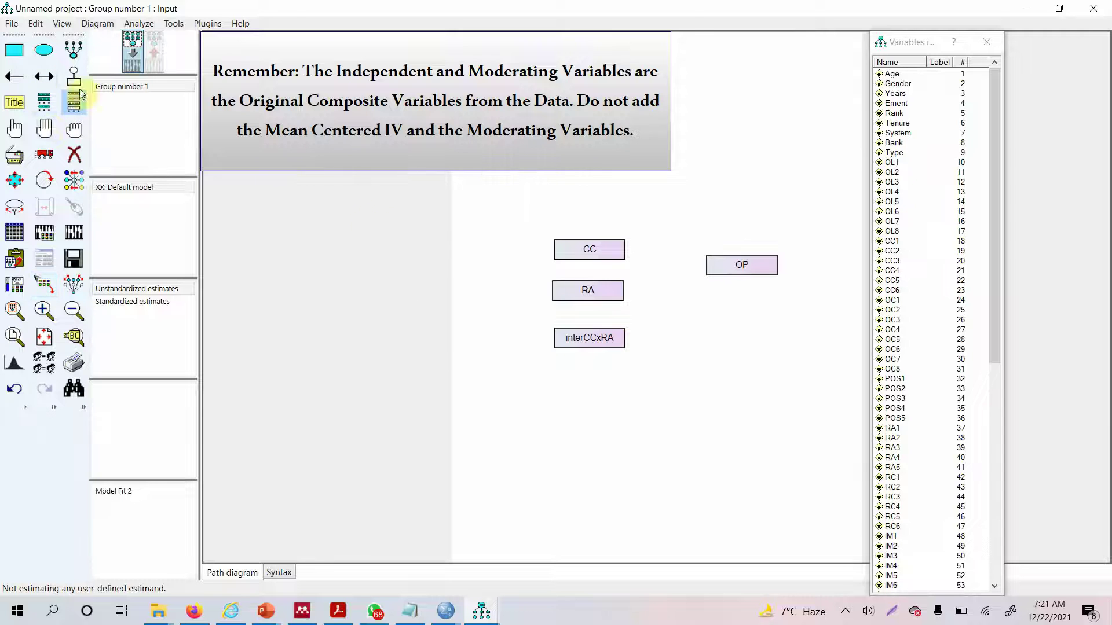
{"action": "left_click", "coordinate": [44, 154]}
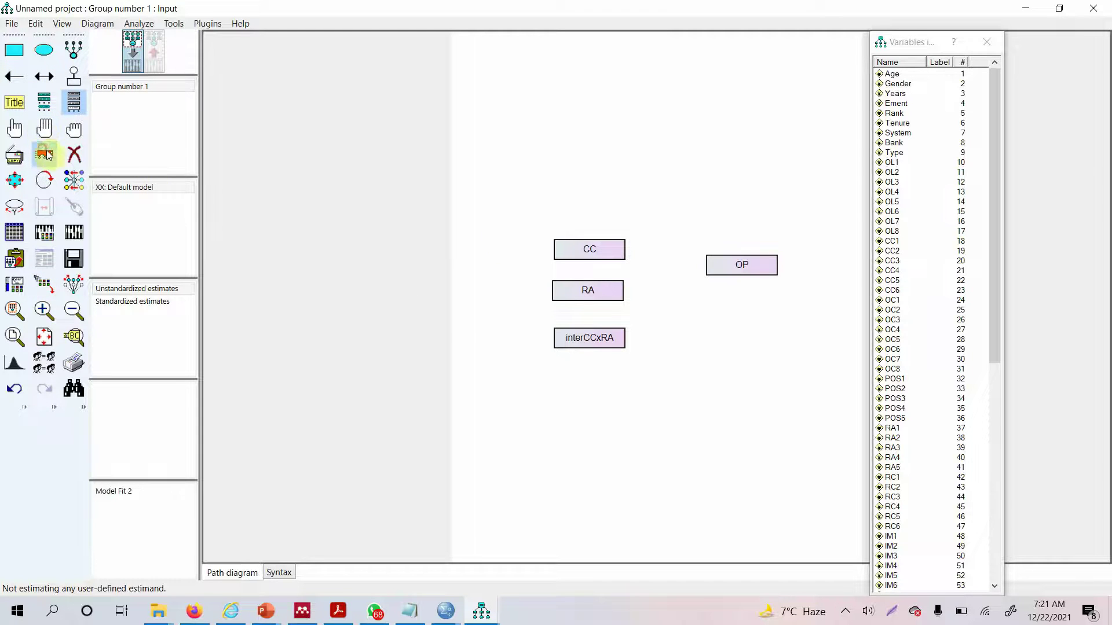
Move OP level with RA and draw paths from CC, RA and interCCxRA into OP
{"action": "left_click_drag", "start_coordinate": [735, 264], "coordinate": [749, 287]}
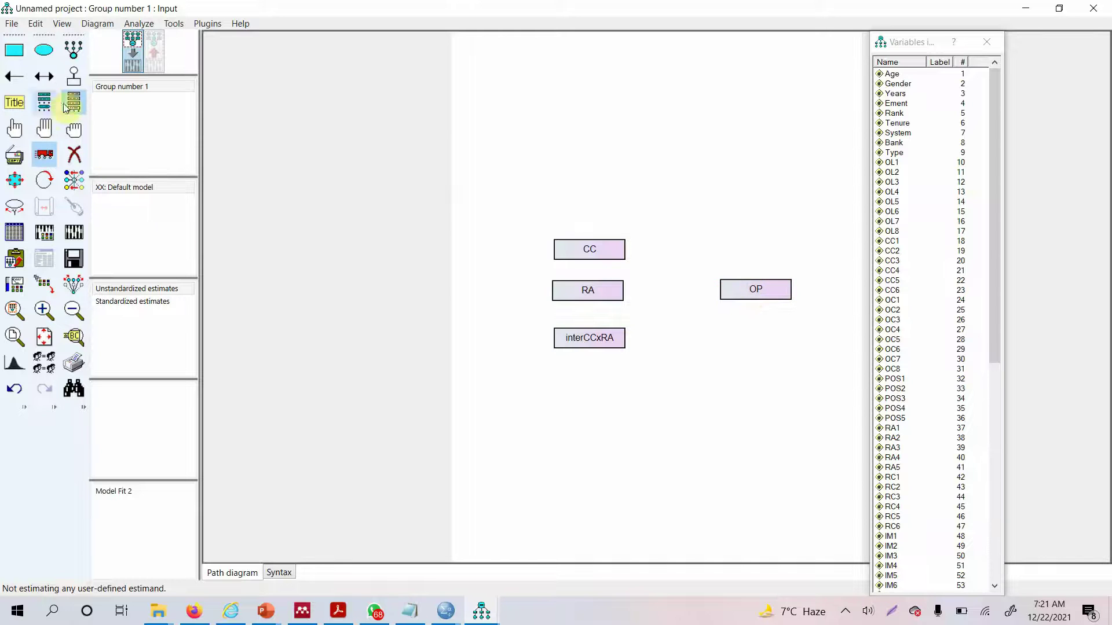
{"action": "left_click", "coordinate": [19, 84]}
{"action": "left_click_drag", "start_coordinate": [621, 248], "coordinate": [689, 267]}
{"action": "left_click_drag", "start_coordinate": [755, 290], "coordinate": [755, 290]}
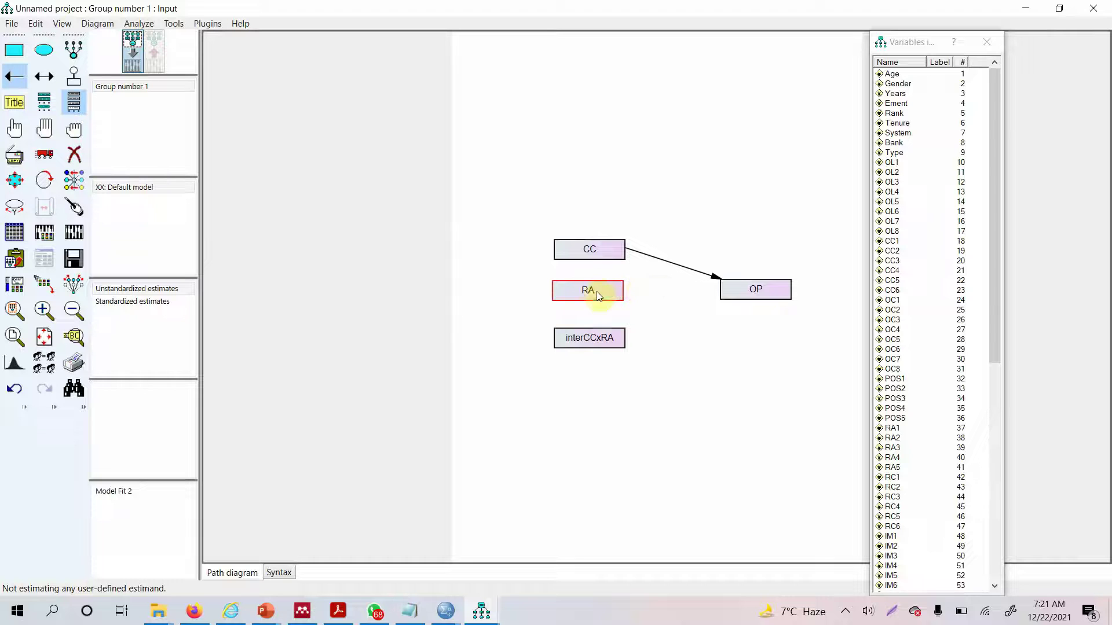
{"action": "left_click_drag", "start_coordinate": [611, 293], "coordinate": [749, 295]}
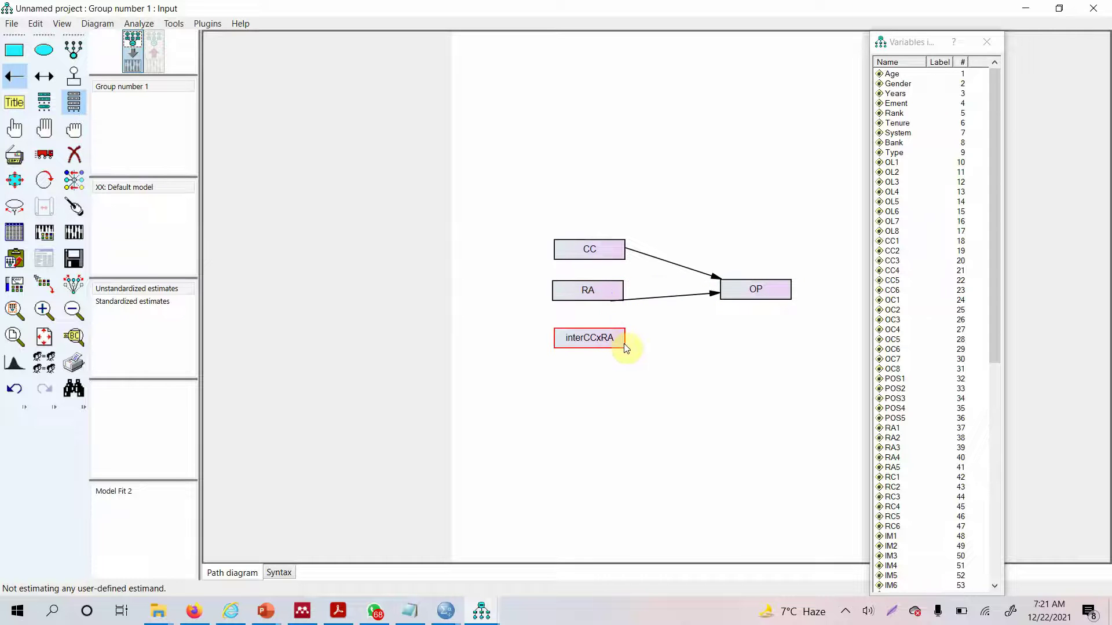
{"action": "left_click_drag", "start_coordinate": [621, 342], "coordinate": [718, 308]}
{"action": "left_click_drag", "start_coordinate": [756, 294], "coordinate": [754, 295]}
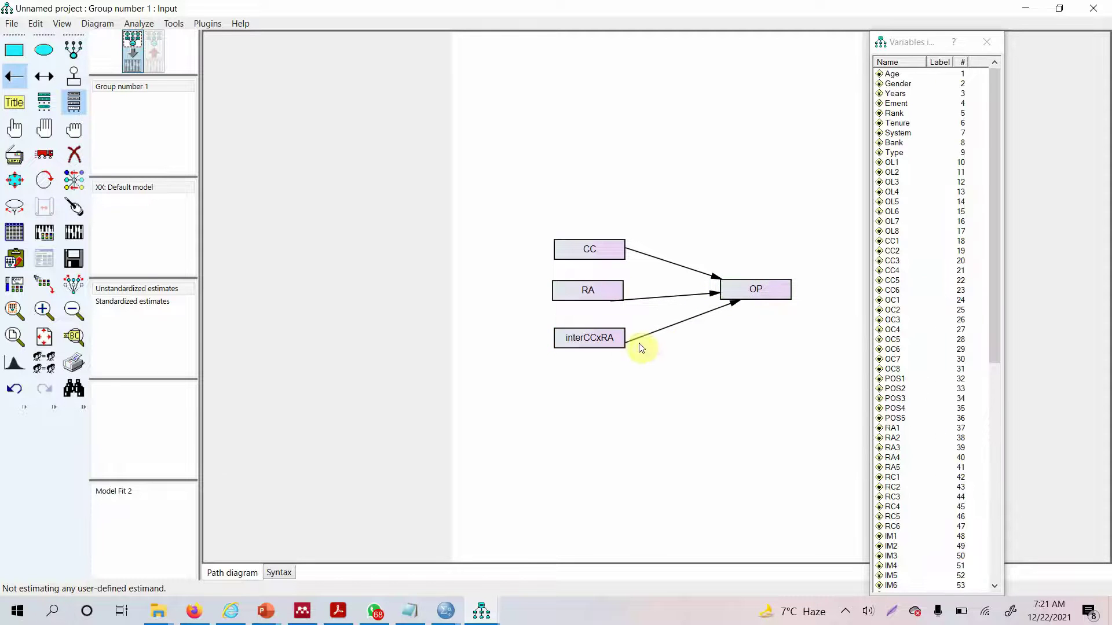
{"action": "left_click", "coordinate": [74, 207]}
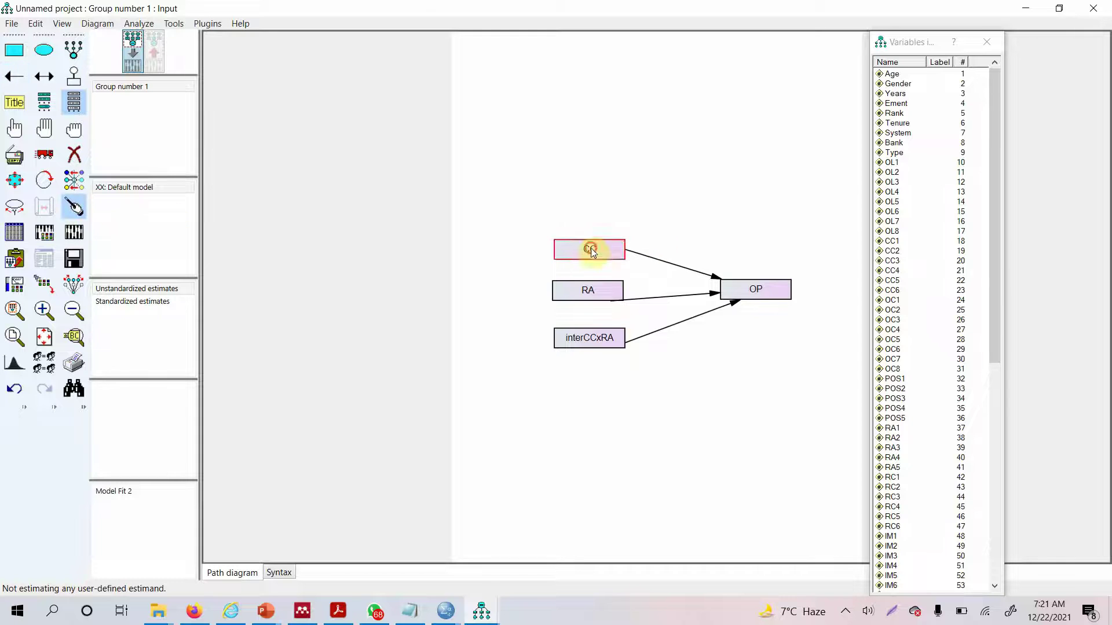
{"action": "left_click", "coordinate": [588, 291]}
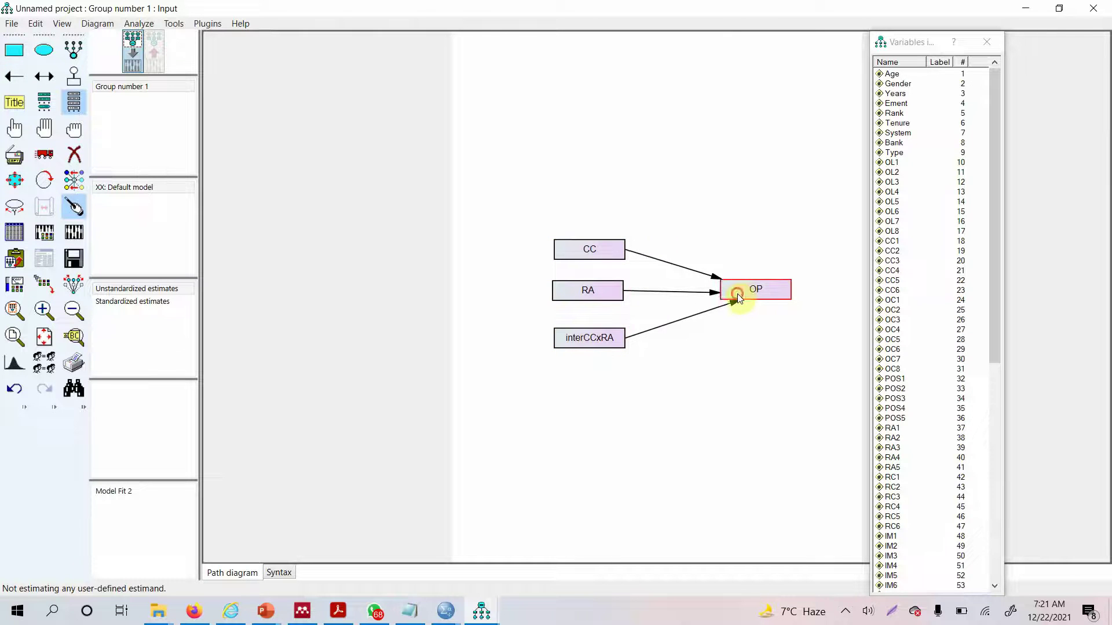
Attach an error term to OP and name it e1 with Name Unobserved Variables
{"action": "left_click", "coordinate": [73, 78]}
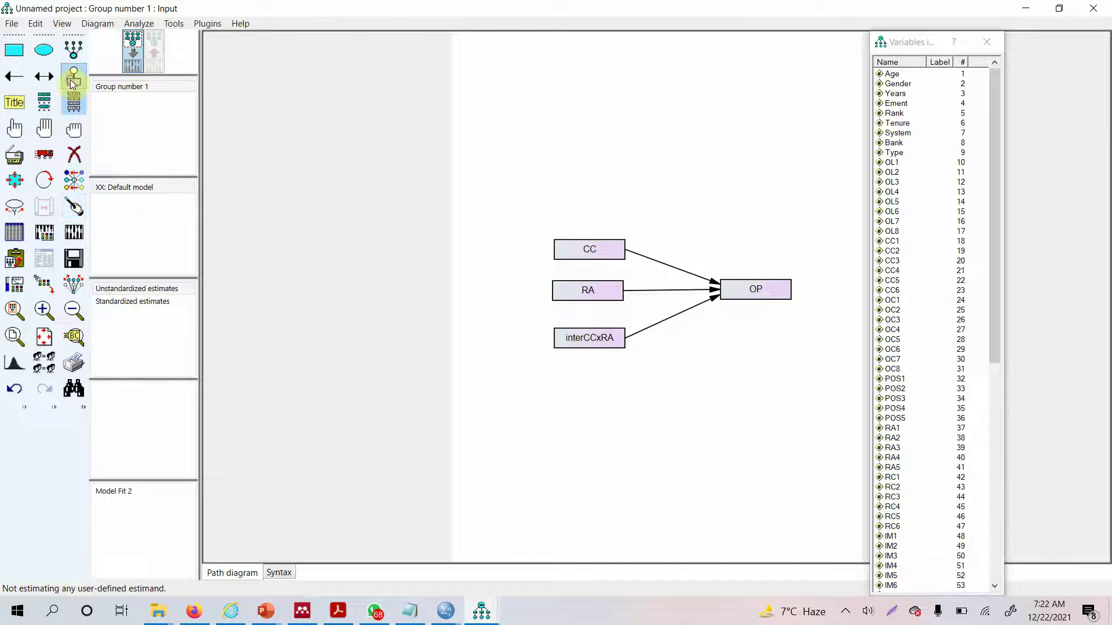
{"action": "left_click", "coordinate": [759, 288]}
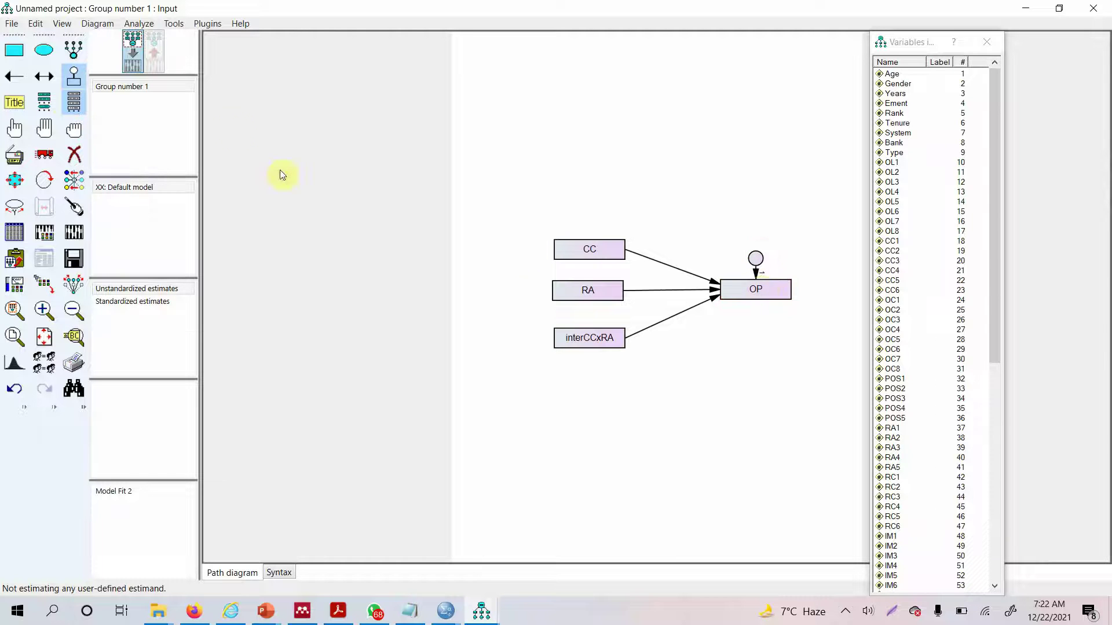
{"action": "left_click", "coordinate": [207, 26]}
{"action": "left_click", "coordinate": [206, 24]}
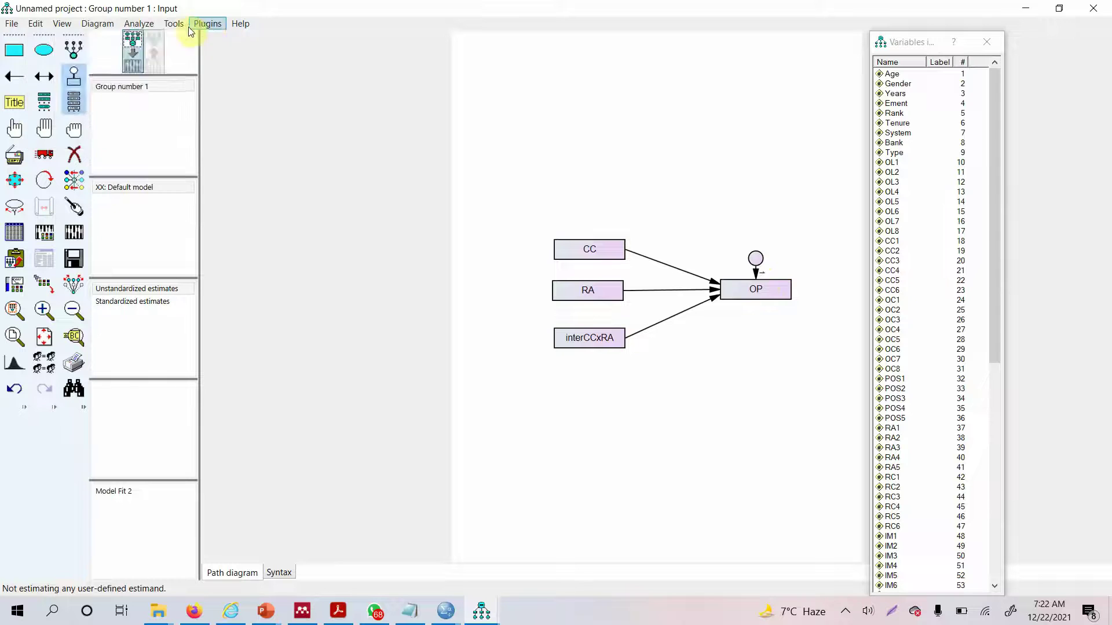
{"action": "left_click", "coordinate": [210, 23]}
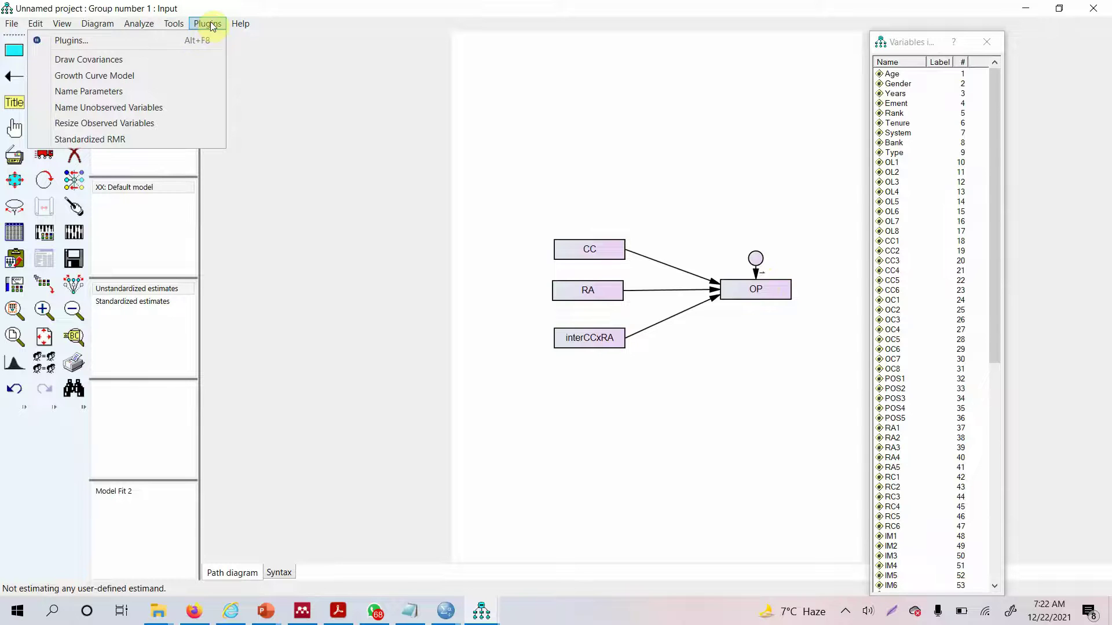
{"action": "left_click", "coordinate": [144, 109]}
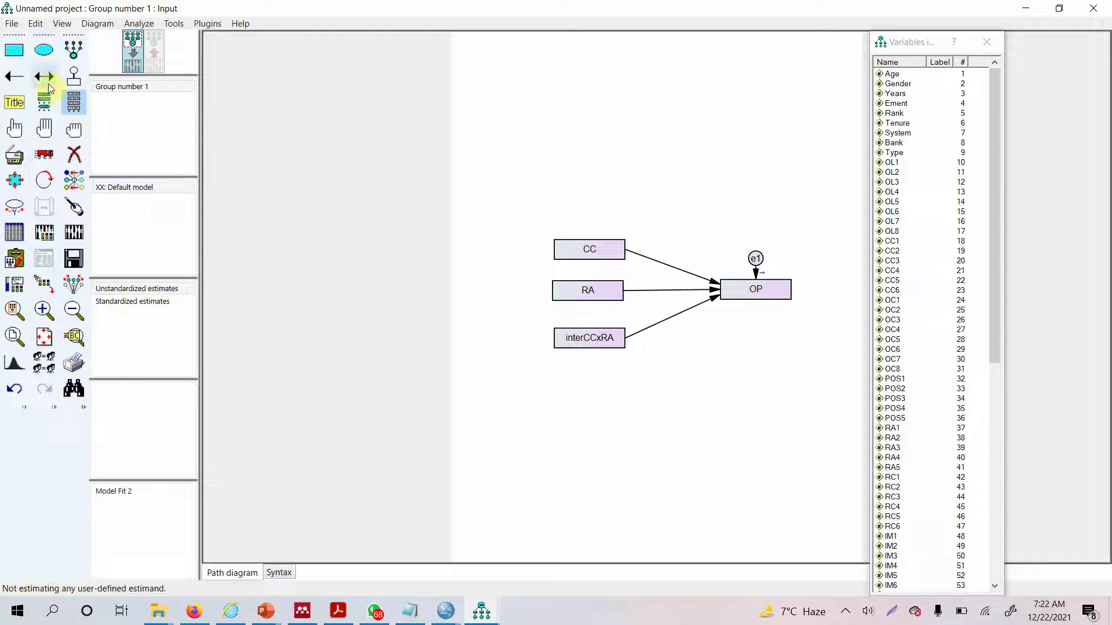
Draw covariances among the CC, RA and interCCxRA predictors and tidy the CC–RA curve
{"action": "left_click", "coordinate": [14, 128]}
{"action": "left_click", "coordinate": [582, 258]}
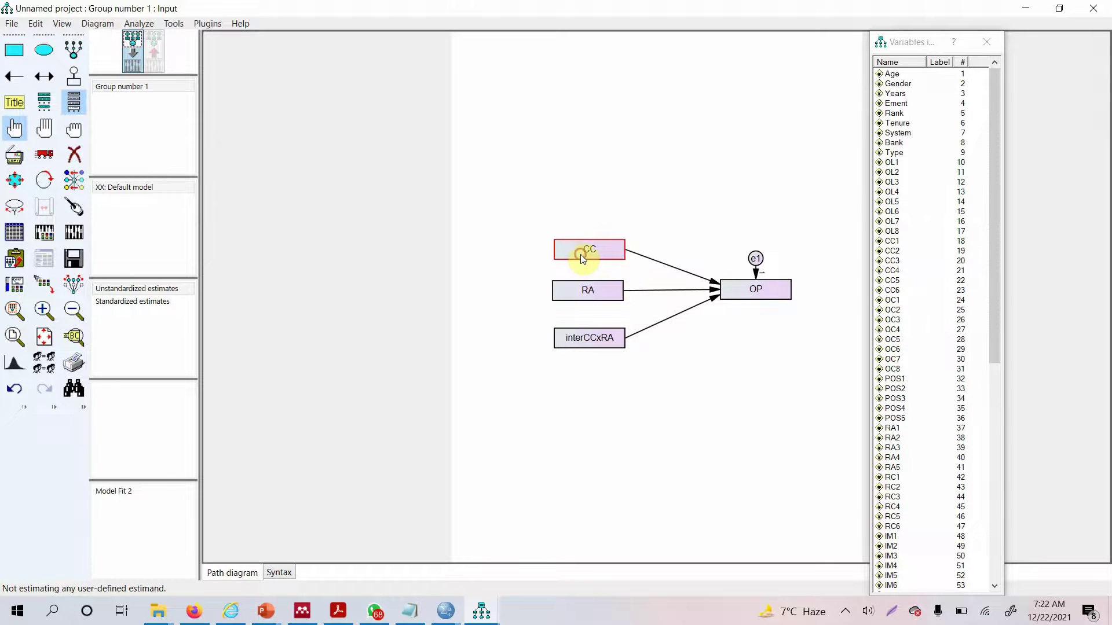
{"action": "left_click", "coordinate": [556, 339]}
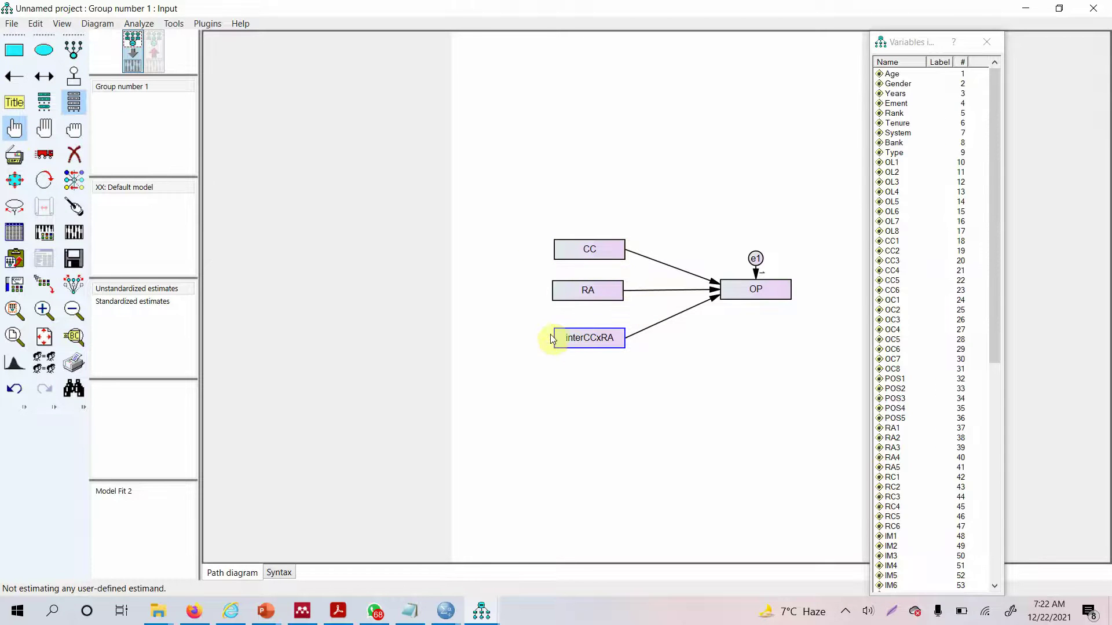
{"action": "left_click", "coordinate": [586, 290]}
{"action": "left_click", "coordinate": [578, 255]}
{"action": "left_click", "coordinate": [225, 27]}
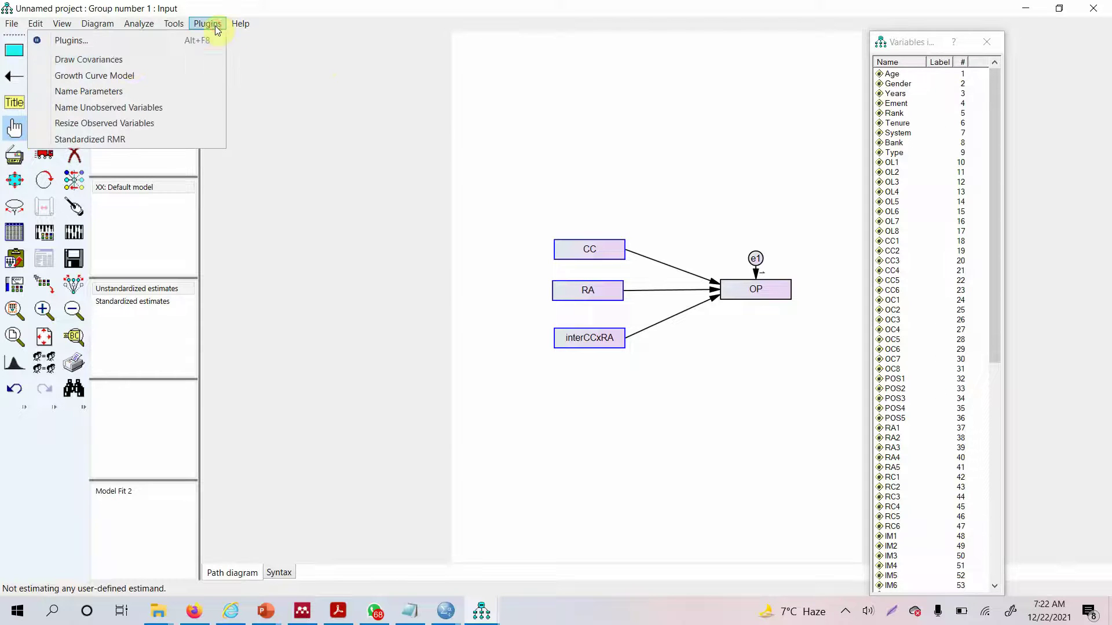
{"action": "left_click", "coordinate": [125, 64]}
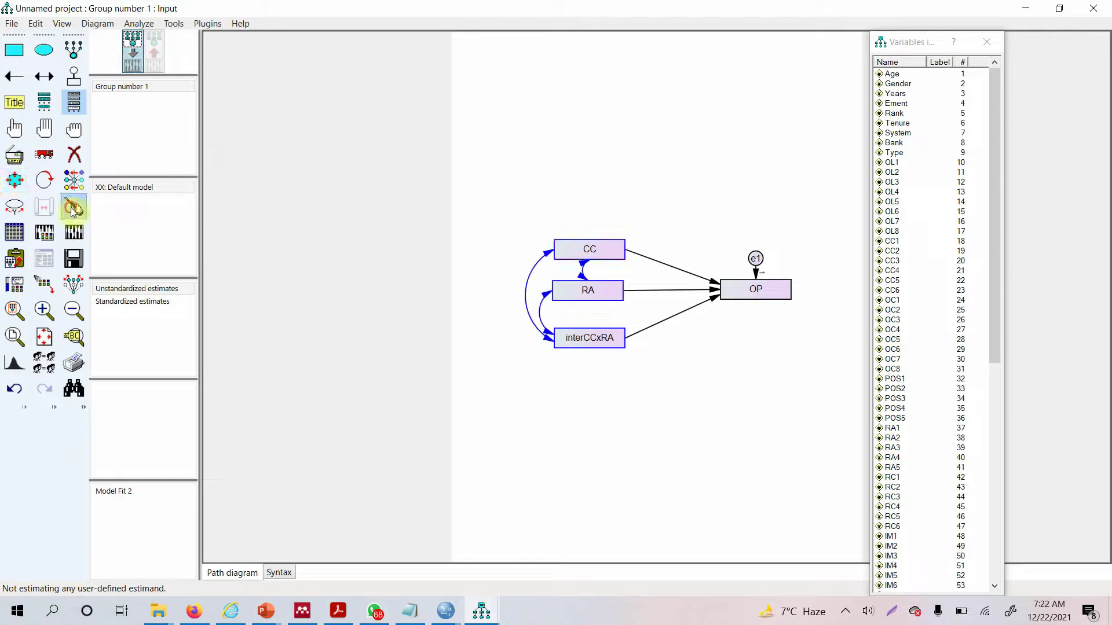
{"action": "left_click", "coordinate": [566, 259]}
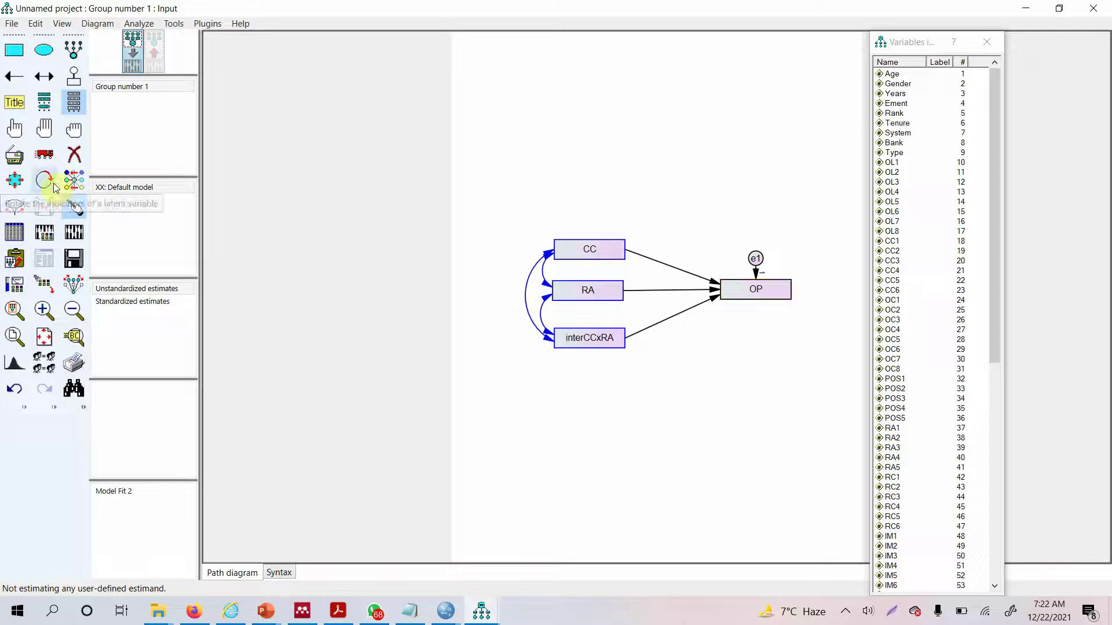
{"action": "left_click", "coordinate": [43, 154]}
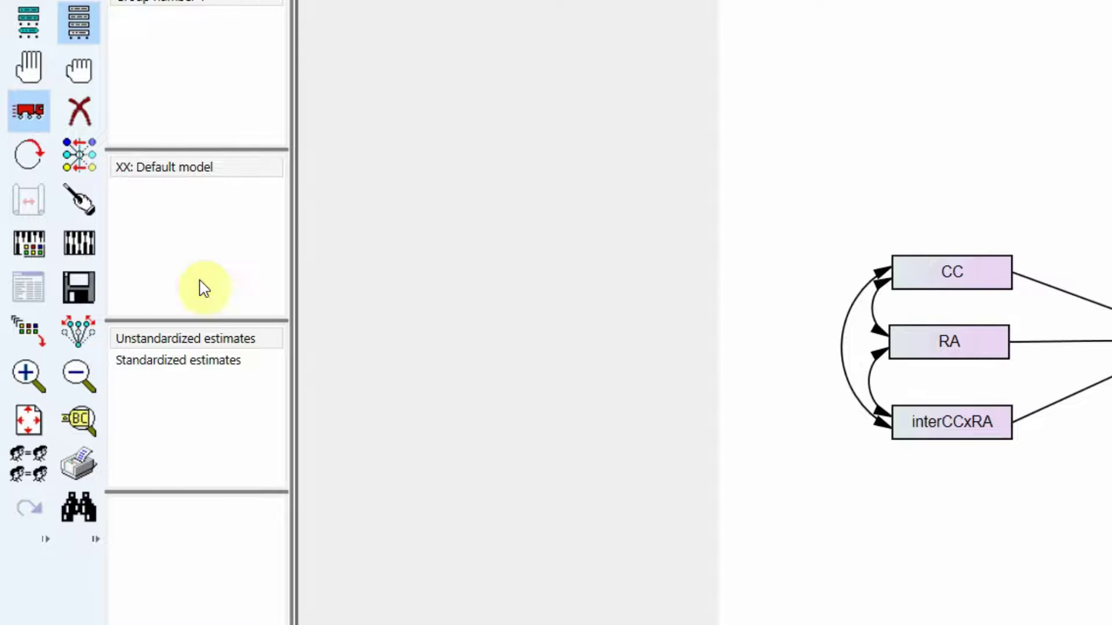
Review the Output options in Analysis Properties
{"action": "left_click", "coordinate": [41, 251]}
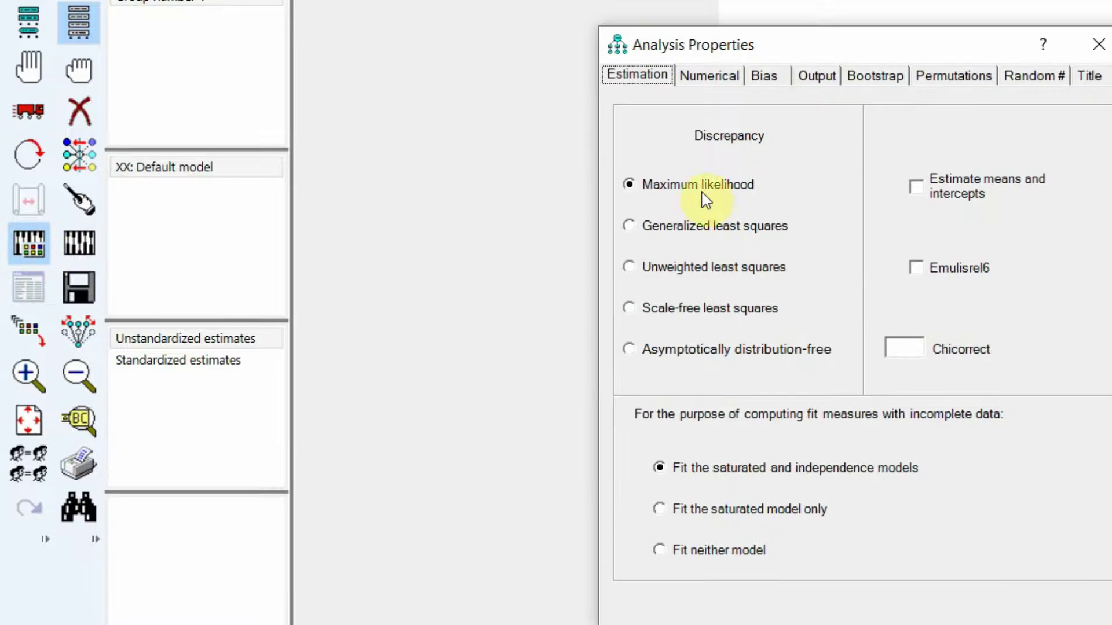
{"action": "left_click", "coordinate": [817, 75]}
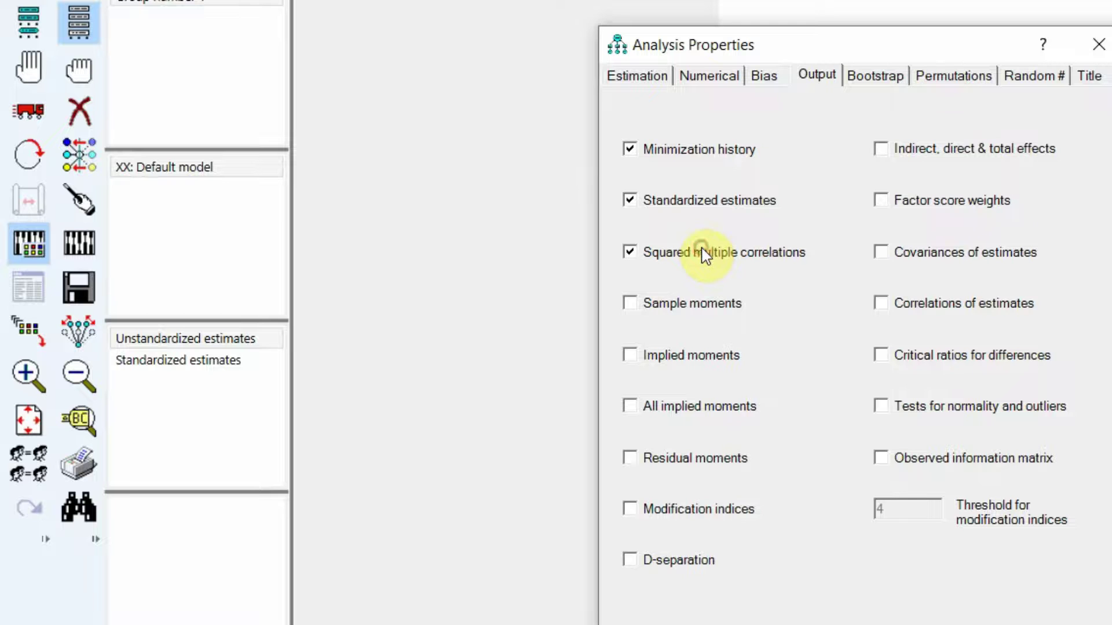
{"action": "left_click", "coordinate": [1089, 47]}
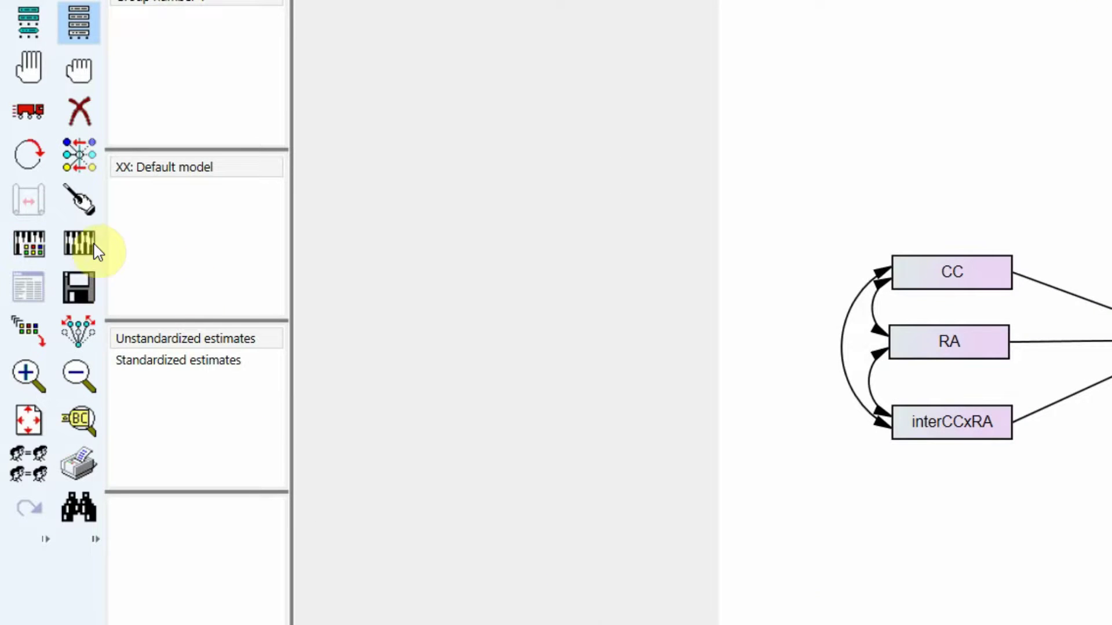
Save the model as Moderation with composite variables in 17. Moderation Analysis, run it, and show standardized estimates
{"action": "left_click", "coordinate": [78, 242]}
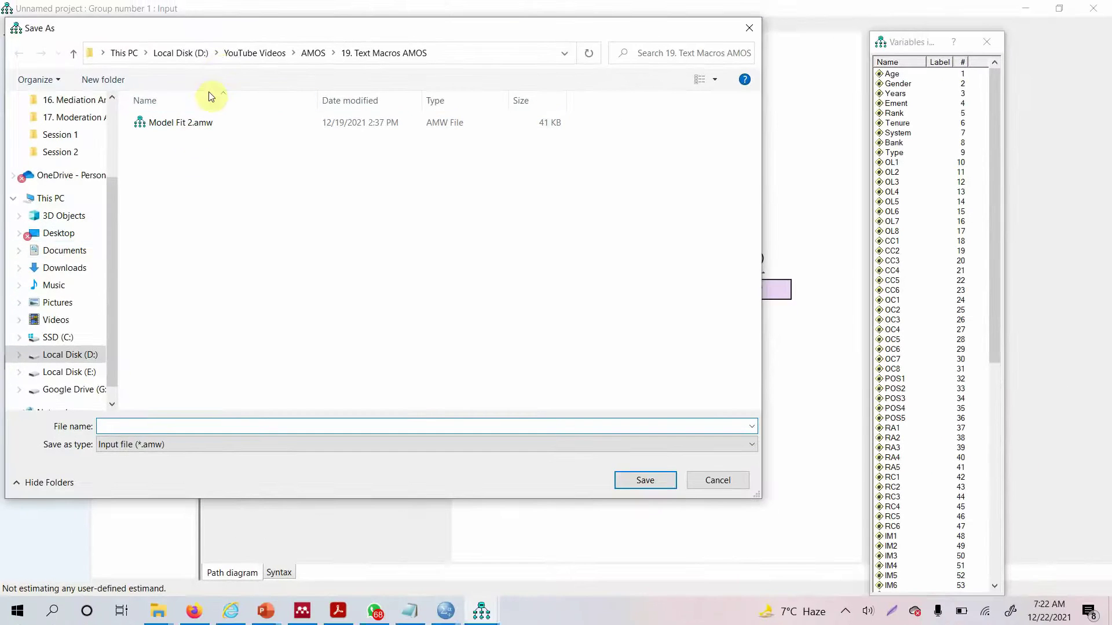
{"action": "left_click", "coordinate": [313, 53]}
{"action": "scroll", "coordinate": [186, 313], "scroll_direction": "down", "scroll_amount": 1}
{"action": "double_click", "coordinate": [189, 344]}
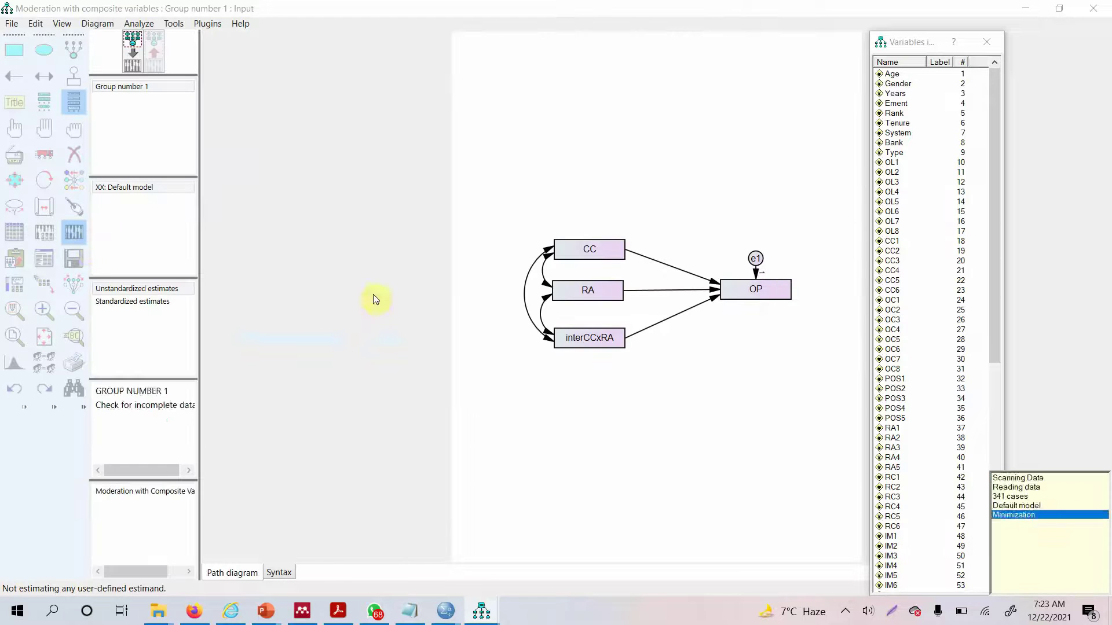
{"action": "left_click", "coordinate": [144, 301]}
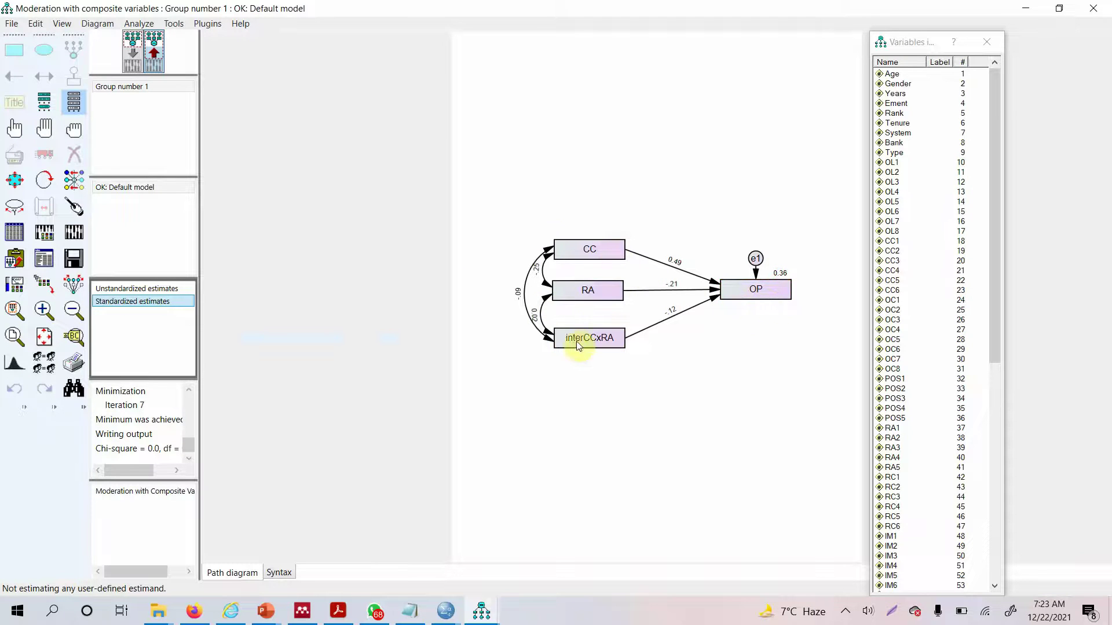
Show the text output's Estimates table with OP regressed on CC (.502), RA (-.200), interCCxRA (-.095)
{"action": "left_click", "coordinate": [46, 266]}
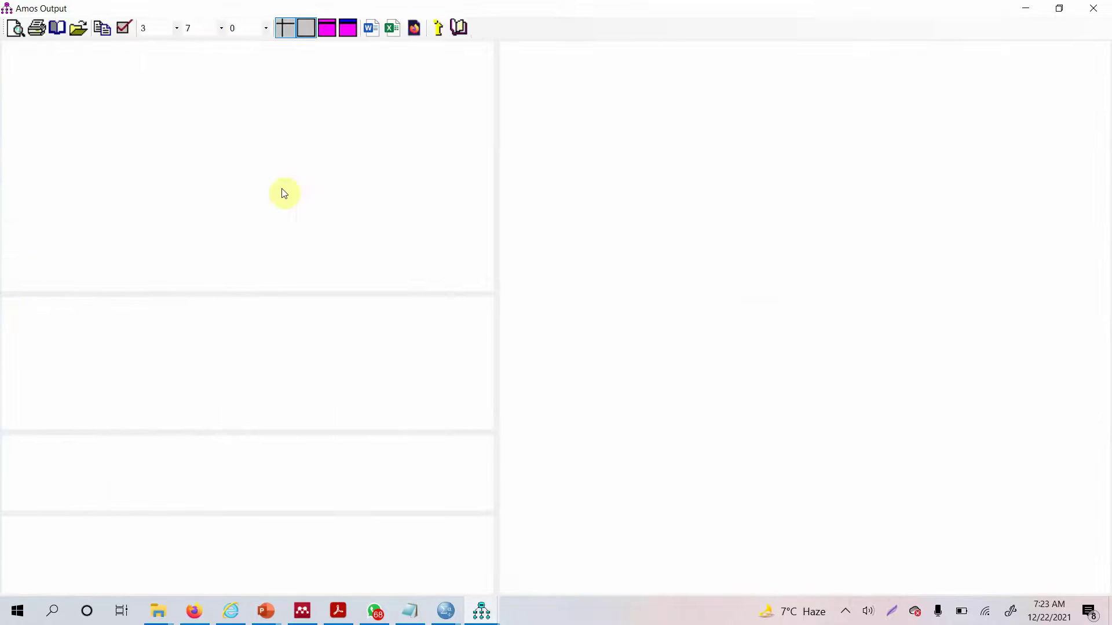
{"action": "left_click_drag", "start_coordinate": [496, 159], "coordinate": [177, 144]}
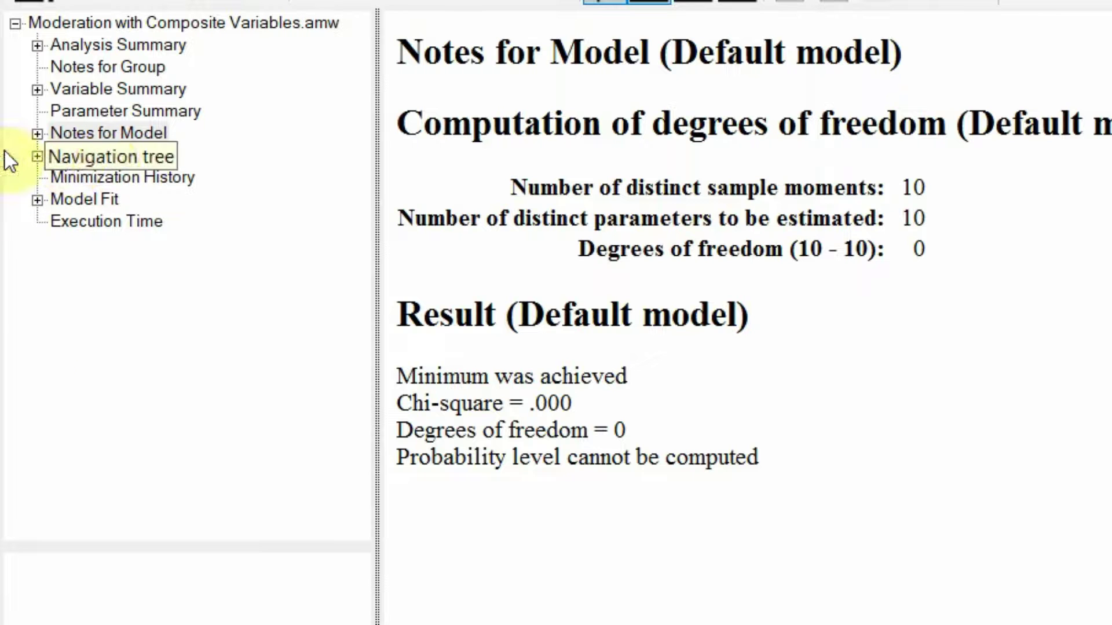
{"action": "left_click", "coordinate": [105, 154]}
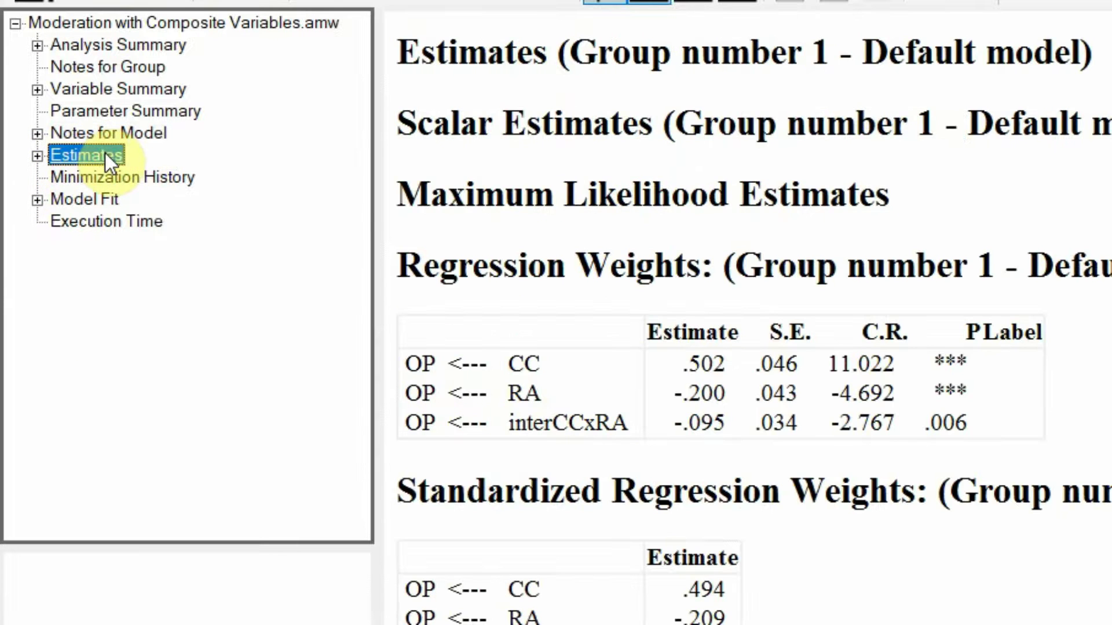